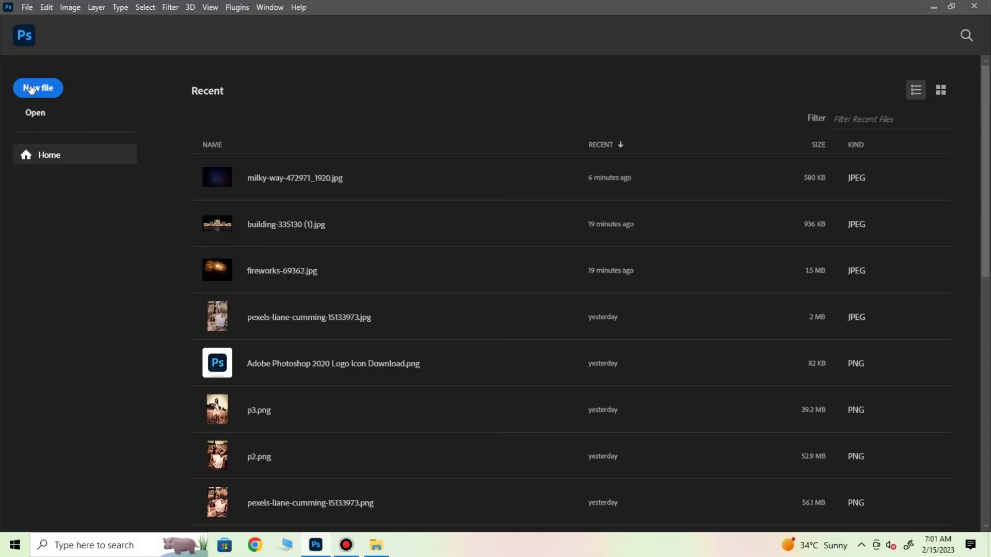
Create a new blank 1715 × 1383 px document at 300 ppi
left_click(57, 85)
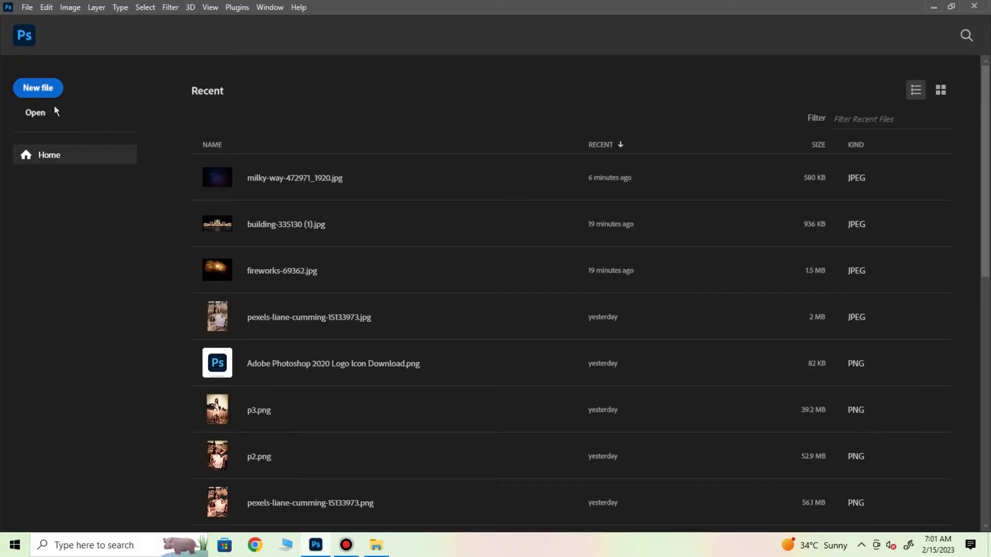
left_click(653, 164)
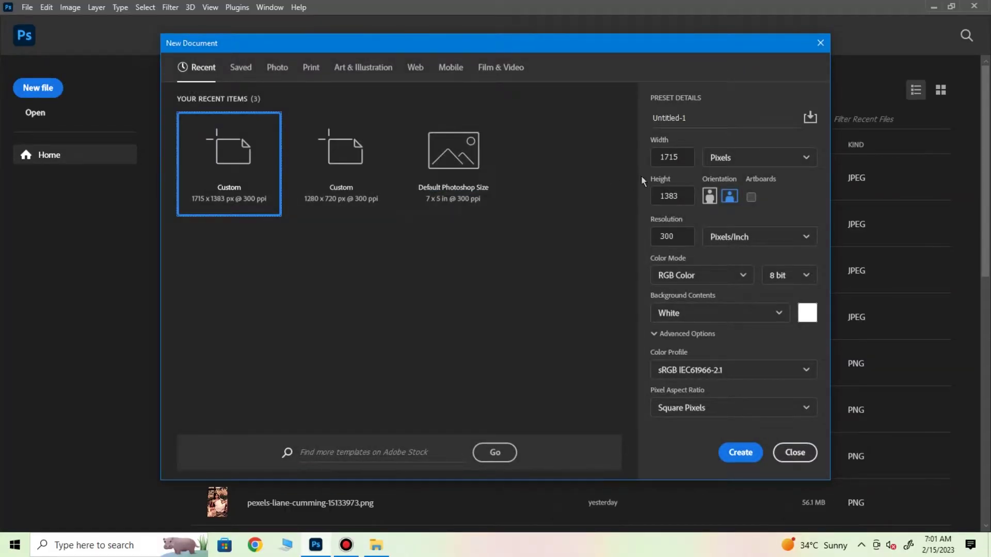
left_click(678, 198)
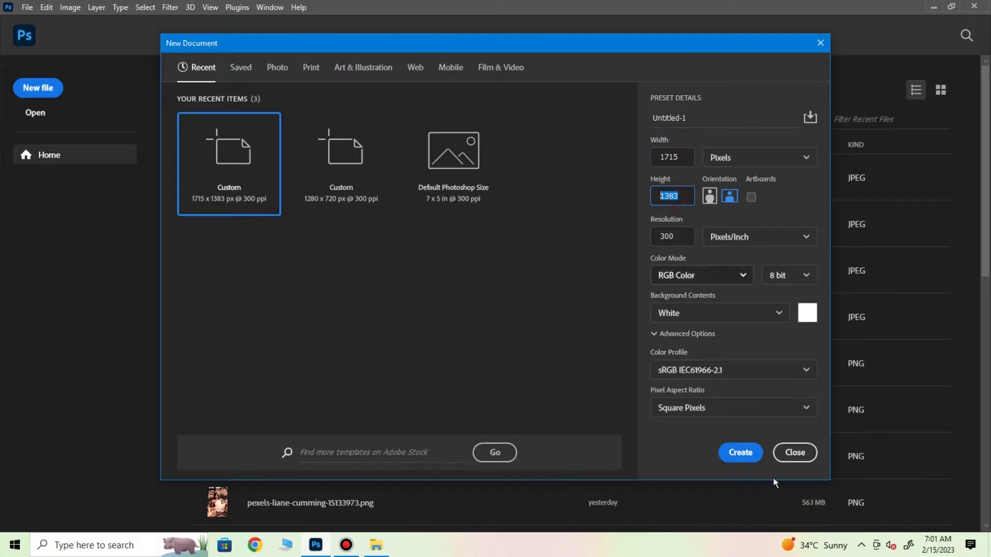
left_click(740, 453)
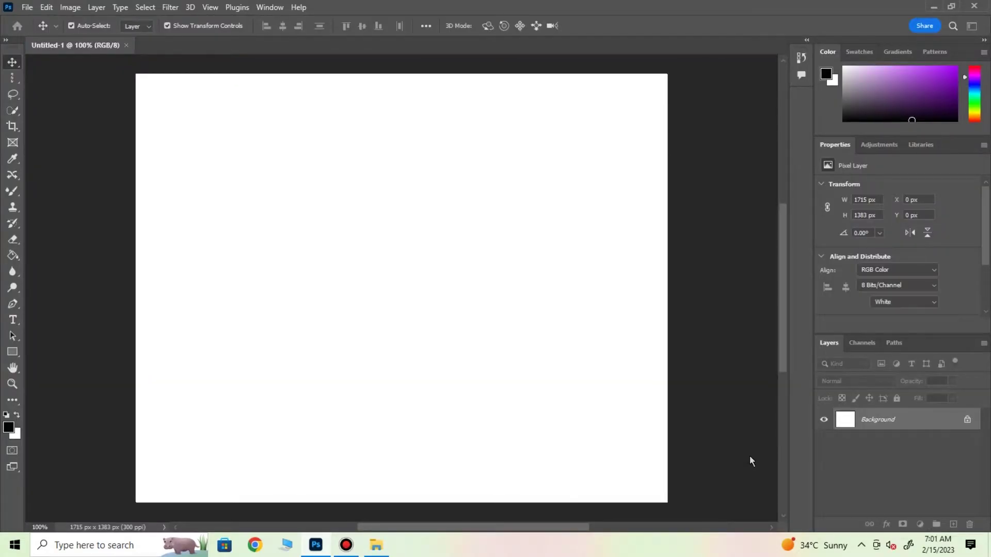
Fill the canvas black with the Paint Bucket and unlock the background as Layer 0
left_click(12, 255)
left_click(41, 268)
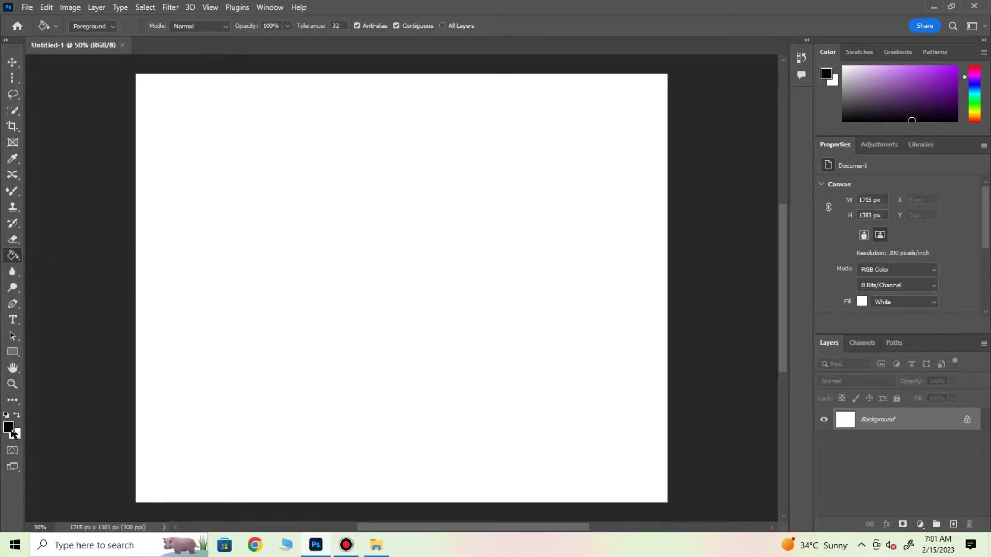
left_click(12, 431)
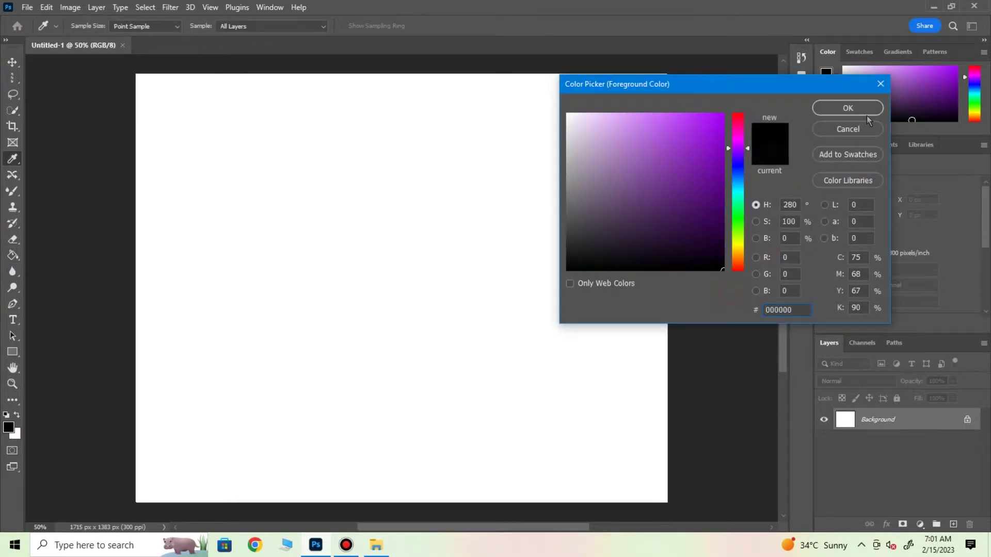
left_click(866, 113)
left_click(505, 242)
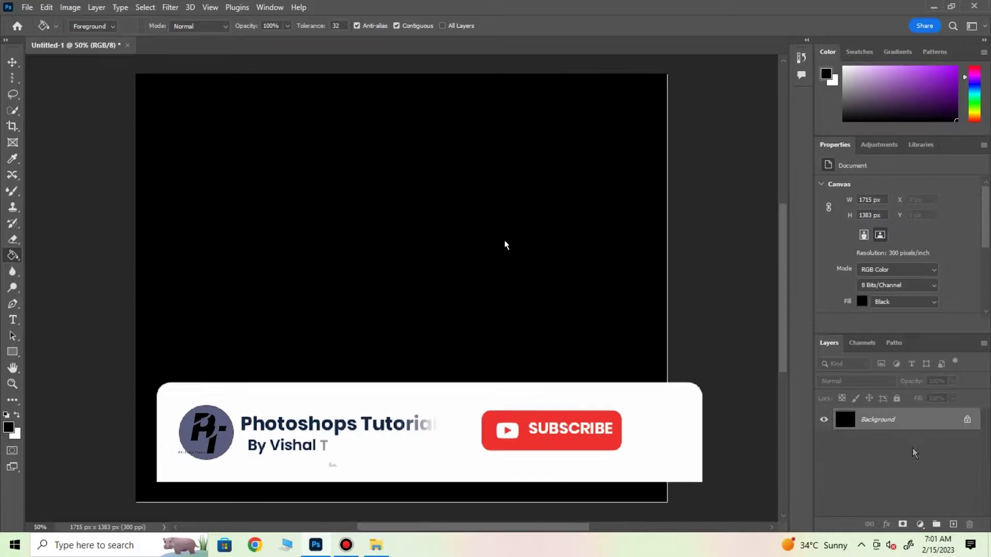
left_click(967, 419)
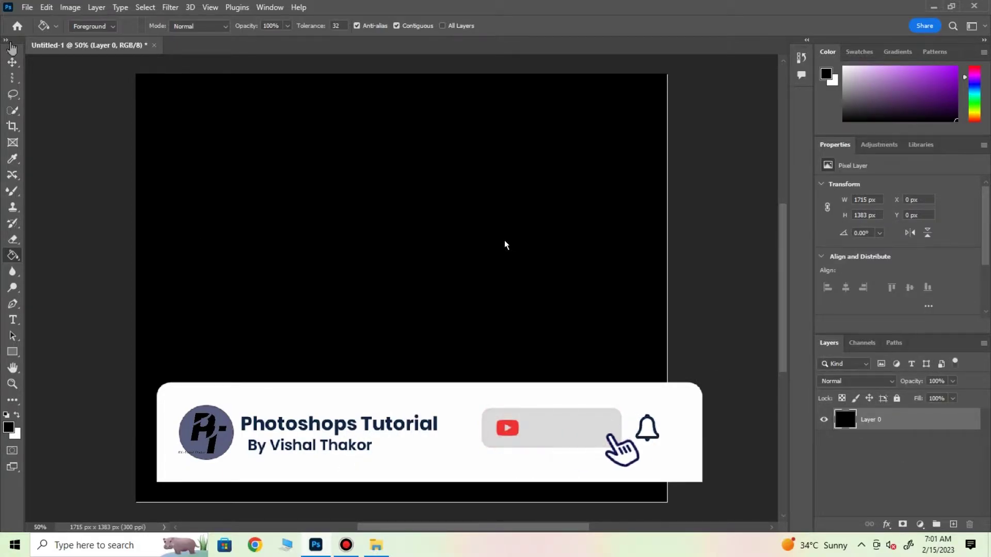
left_click(27, 7)
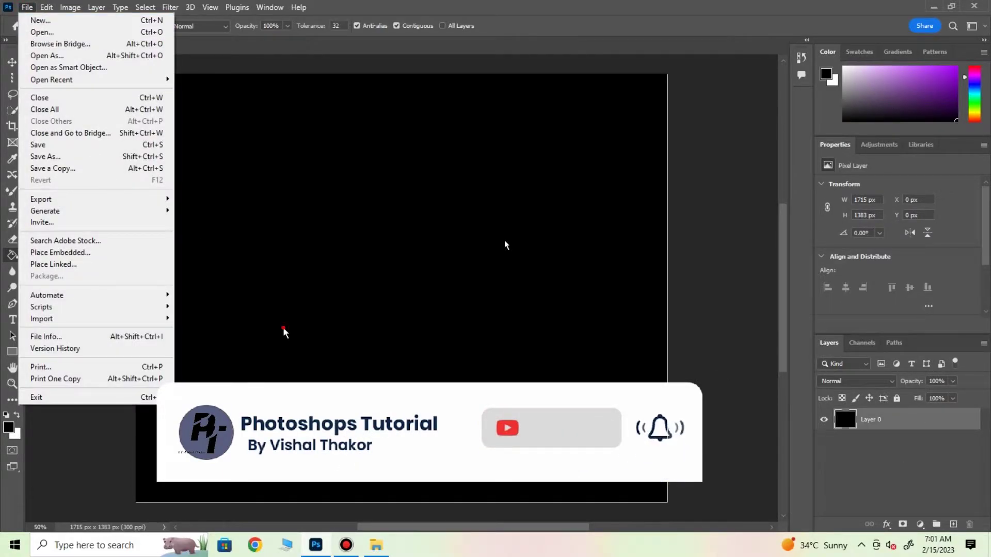
Place milky-way-472971_1920.jpg onto the canvas and enlarge it to cover every edge
left_click(284, 332)
left_click(377, 546)
left_click_drag(229, 256, 322, 544)
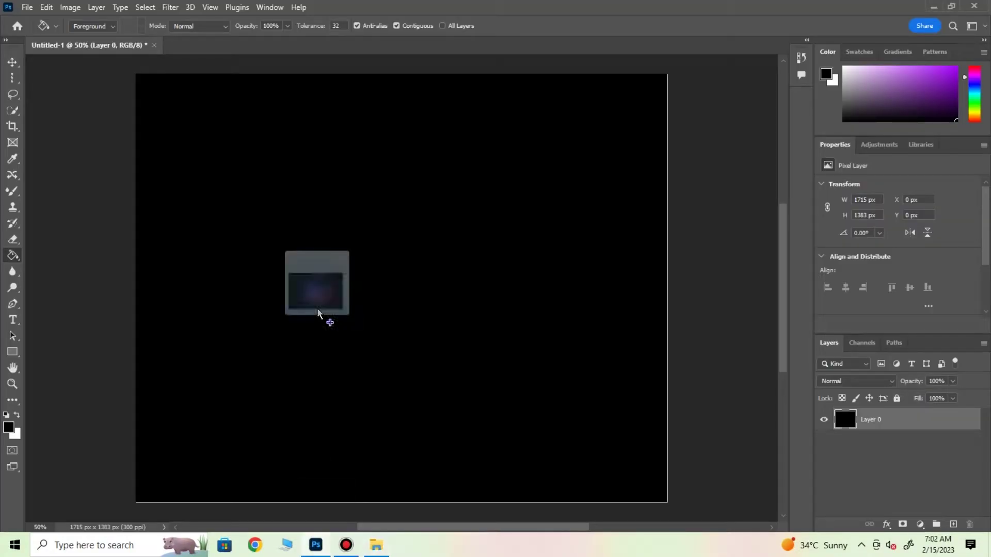
left_click_drag(323, 545, 316, 309)
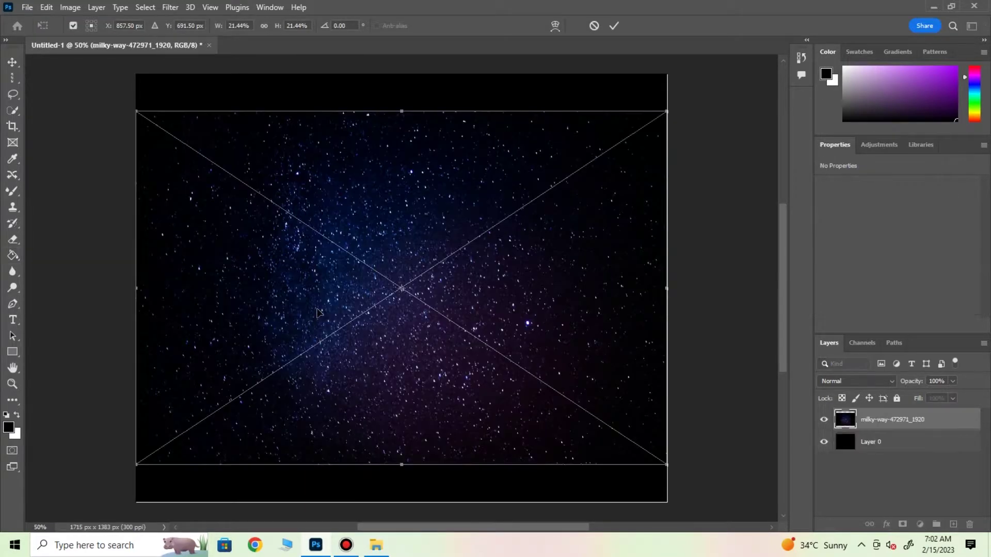
key("ctrl+minus")
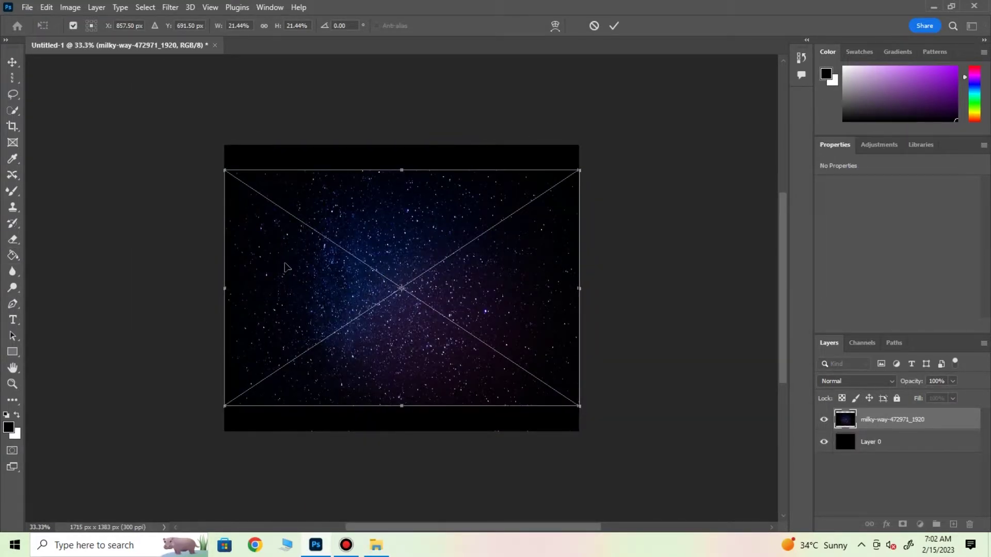
left_click_drag(223, 171, 200, 146)
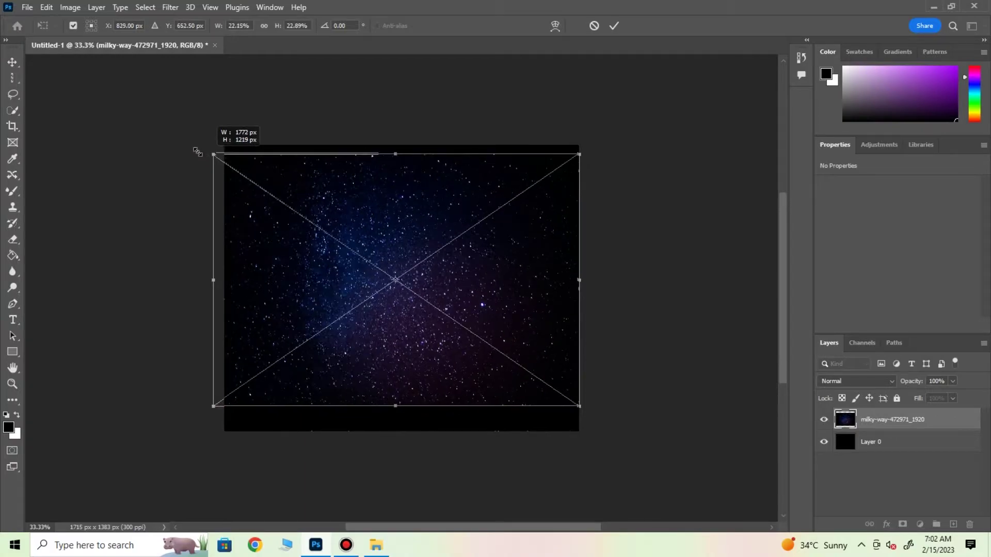
left_click_drag(579, 406, 606, 431)
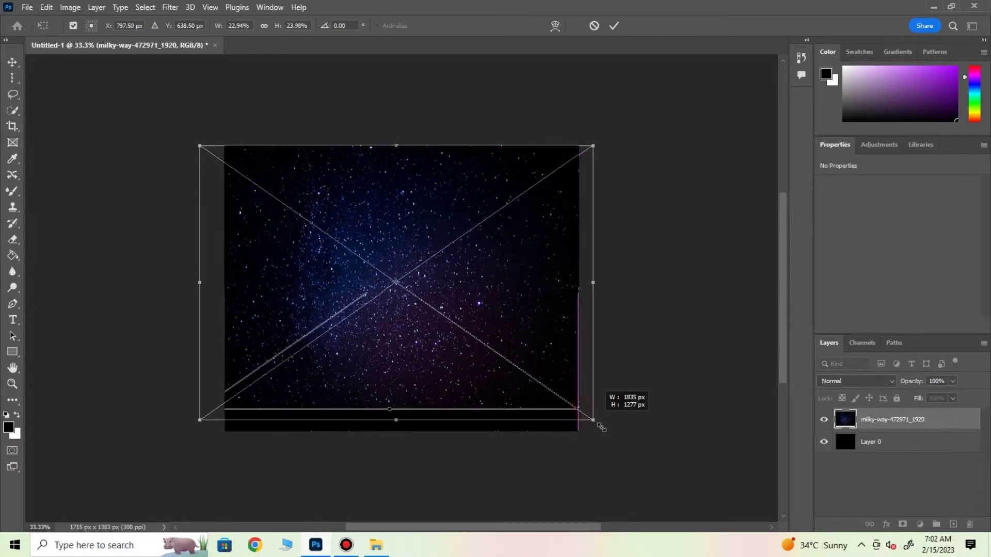
left_click(613, 25)
key("ctrl+plus")
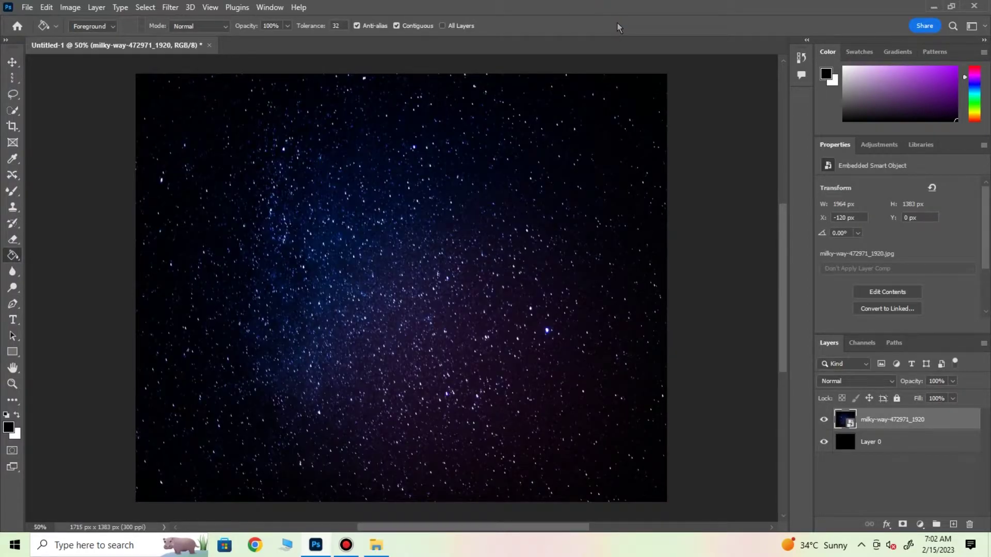
Lower the milky-way layer's opacity to 33%
key("ctrl+minus")
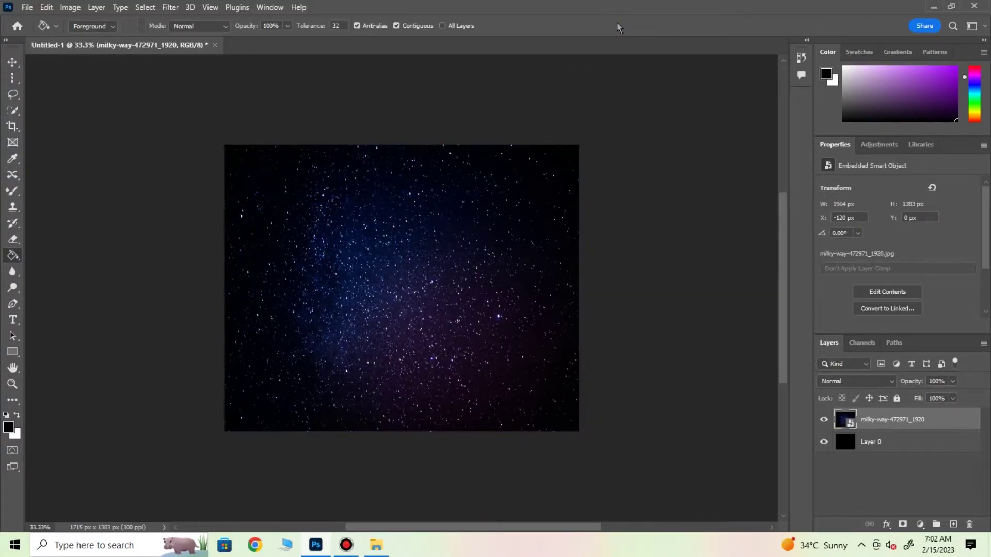
left_click(952, 381)
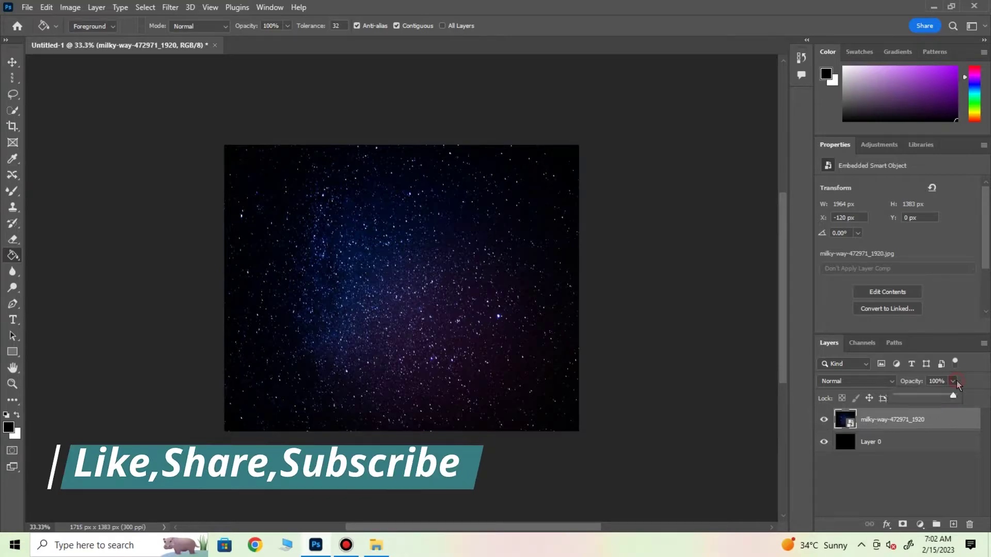
left_click(914, 396)
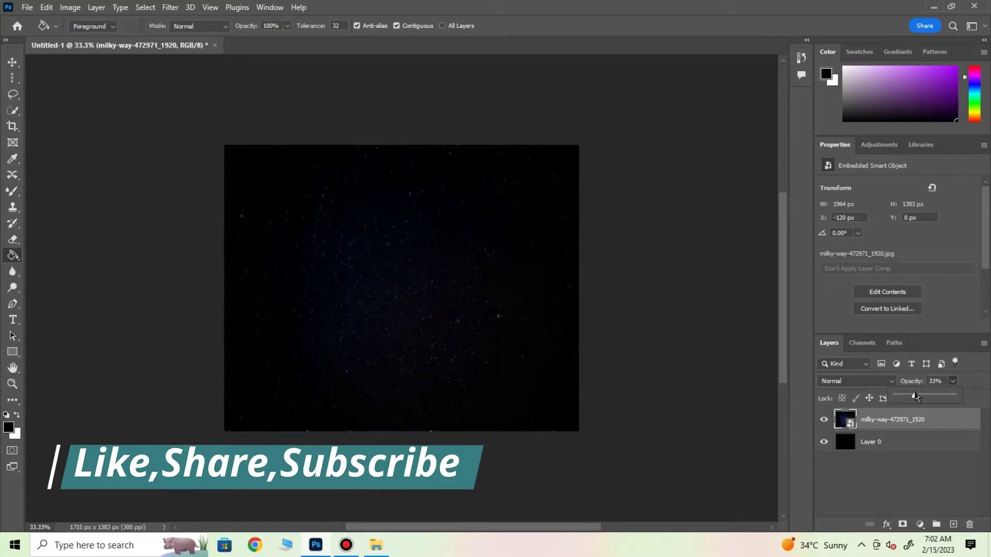
left_click(728, 337)
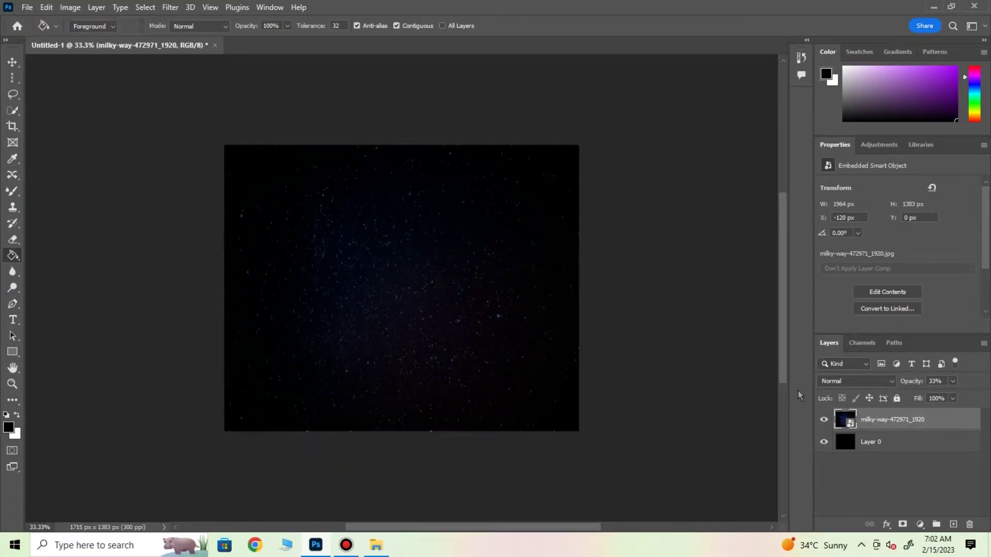
key("ctrl+plus")
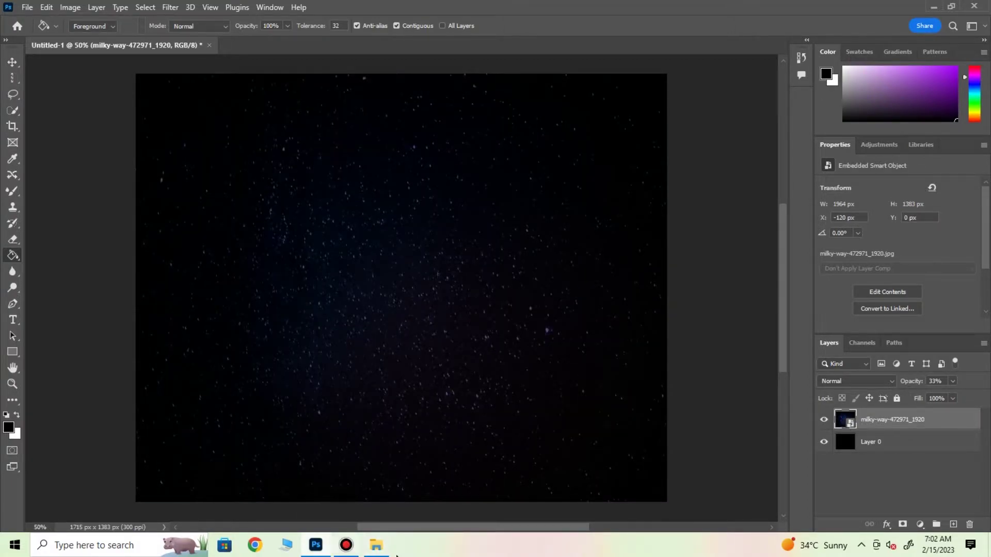
left_click(376, 546)
Place fireworks-69362.jpg on the canvas, moved up to the top edge, and commit it
left_click(341, 276)
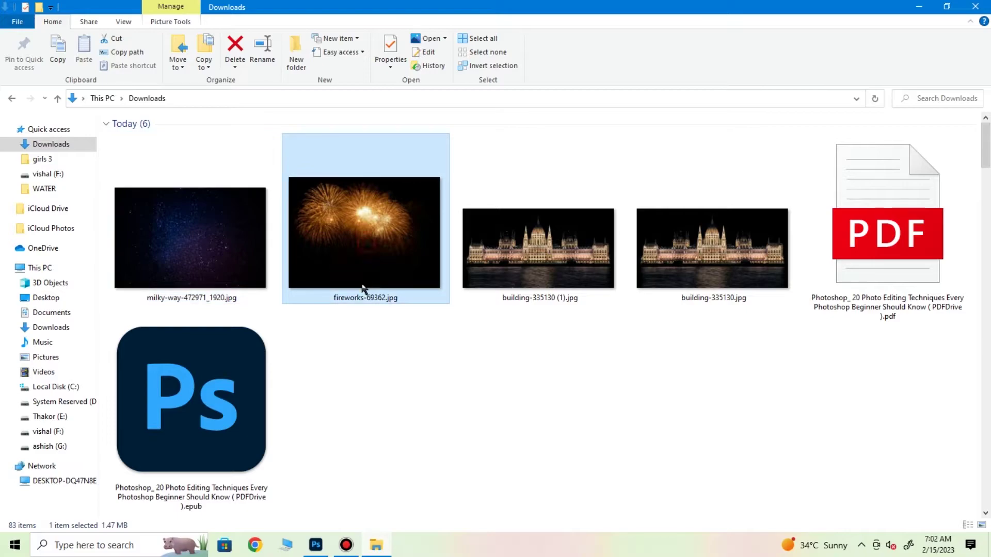
left_click_drag(363, 287, 342, 219)
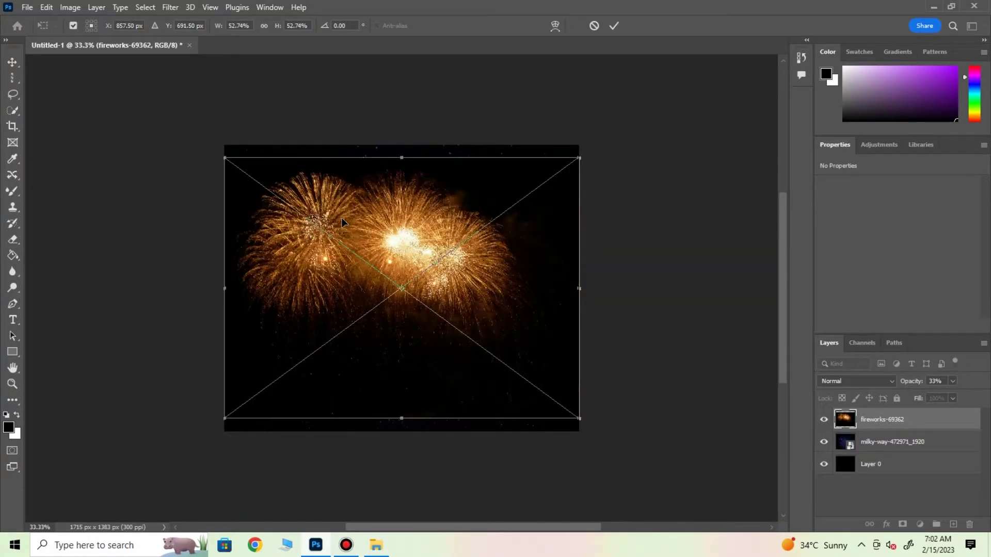
left_click_drag(360, 216, 361, 205)
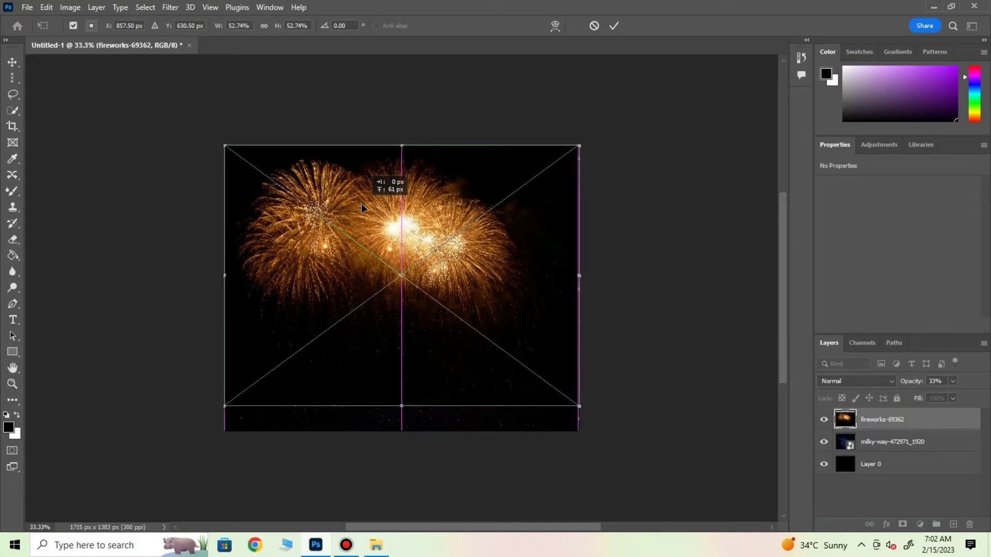
left_click(612, 23)
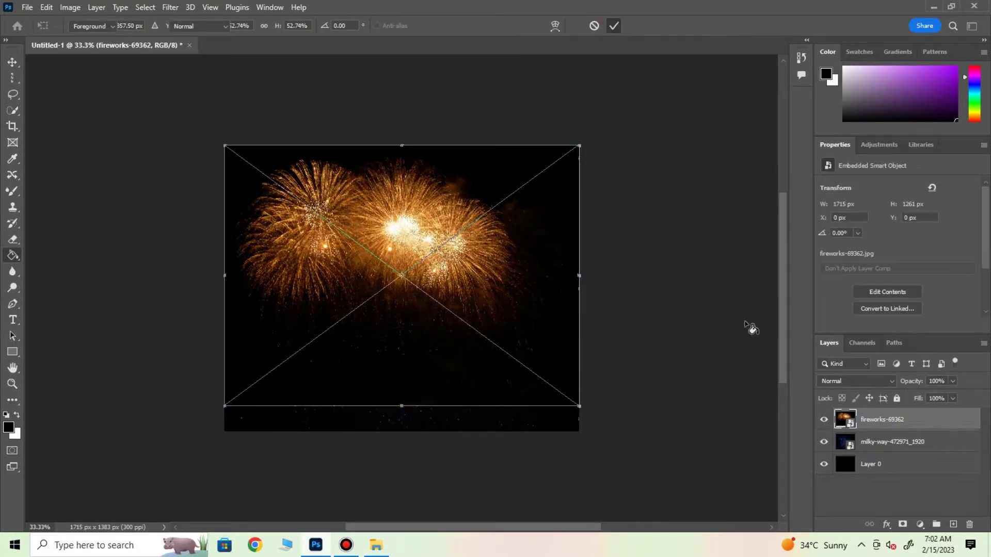
Set the fireworks layer to Screen blend mode and nudge it slightly right
left_click(865, 382)
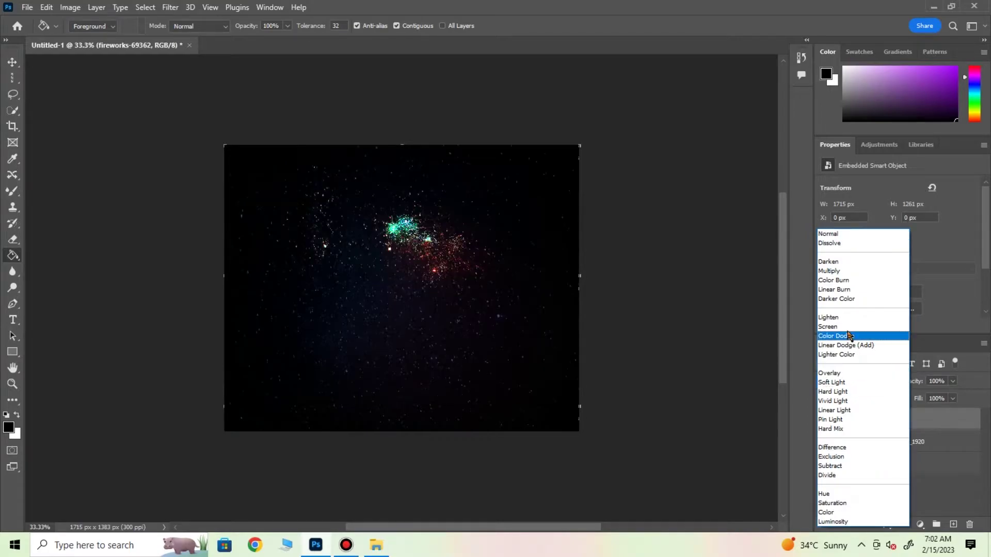
left_click(846, 327)
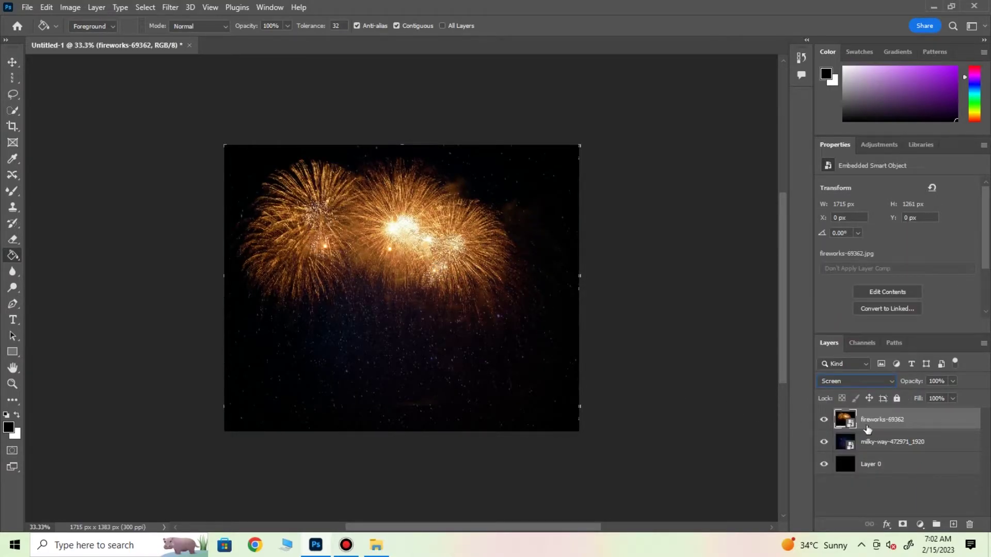
left_click(12, 61)
left_click_drag(373, 232, 380, 226)
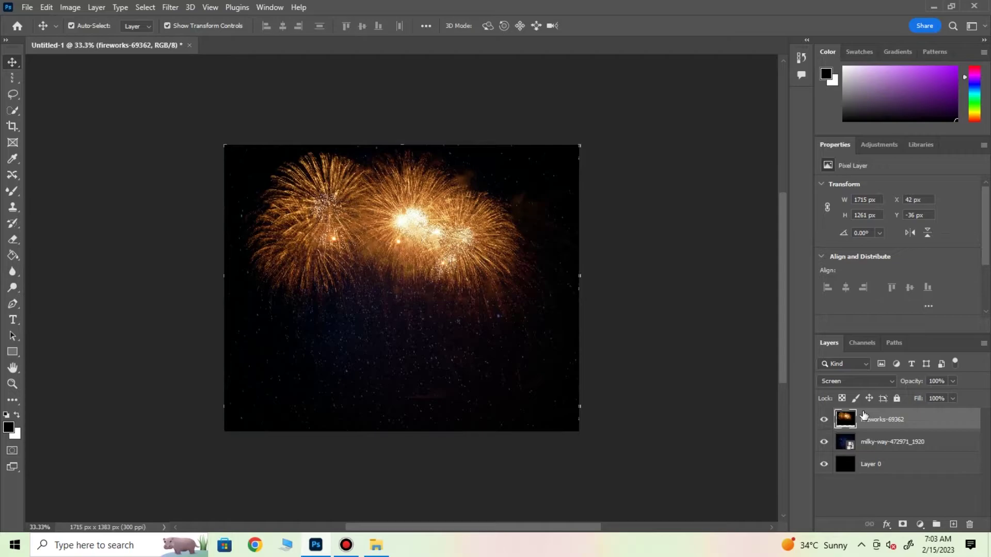
left_click(382, 547)
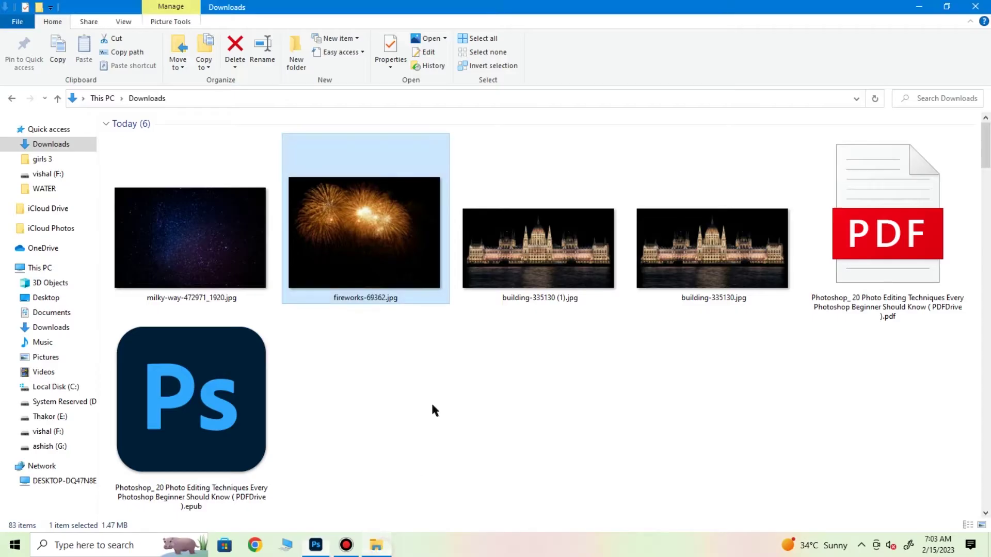
Place building-335130 (1).jpg and move it down to the canvas bottom
mouse_move(483, 288)
left_mouse_down()
mouse_move(514, 288)
mouse_move(370, 404)
left_mouse_up()
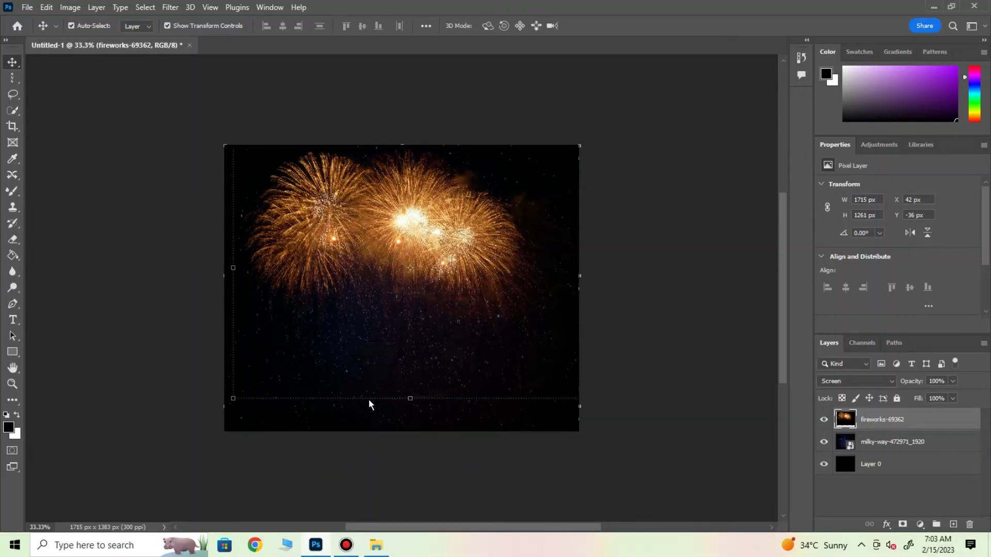
left_click_drag(412, 327, 417, 367)
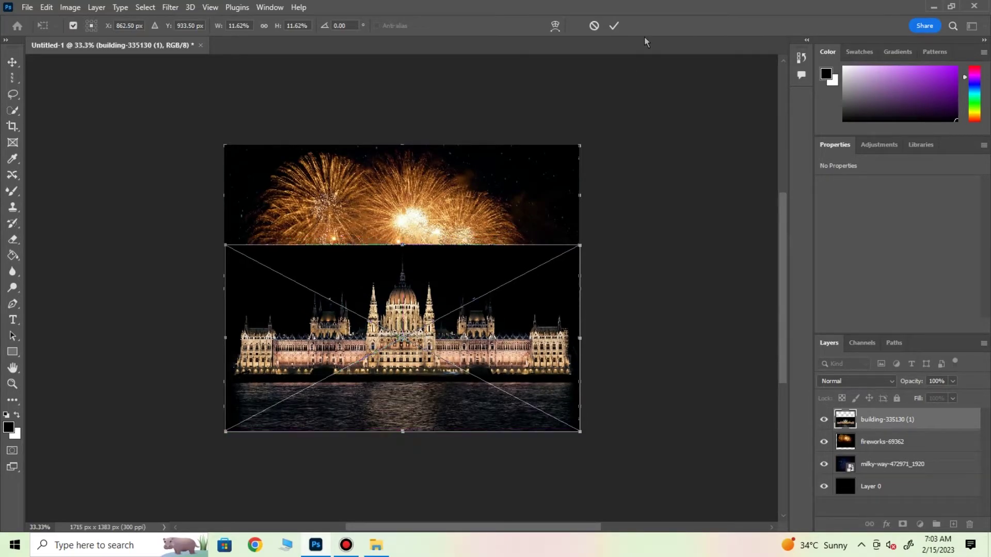
left_click(613, 26)
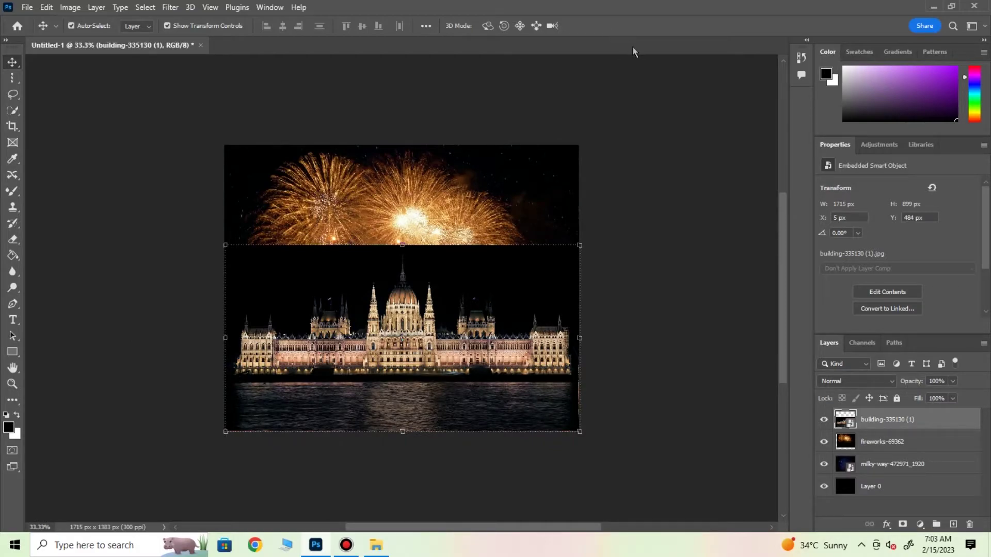
left_click(96, 8)
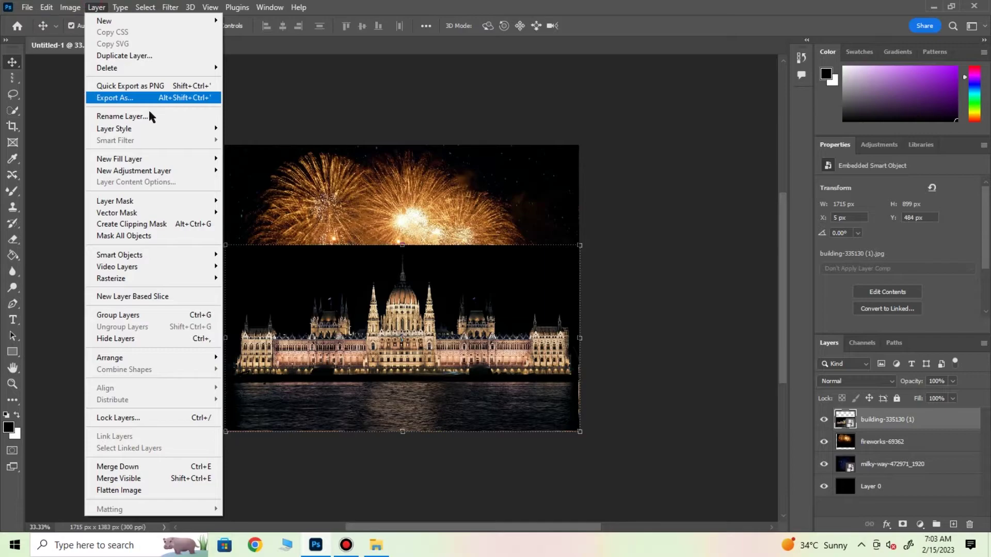
Mask the parliament's black sky using an inverted Color Range selection at fuzziness 16
mouse_move(114, 200)
left_click(233, 201)
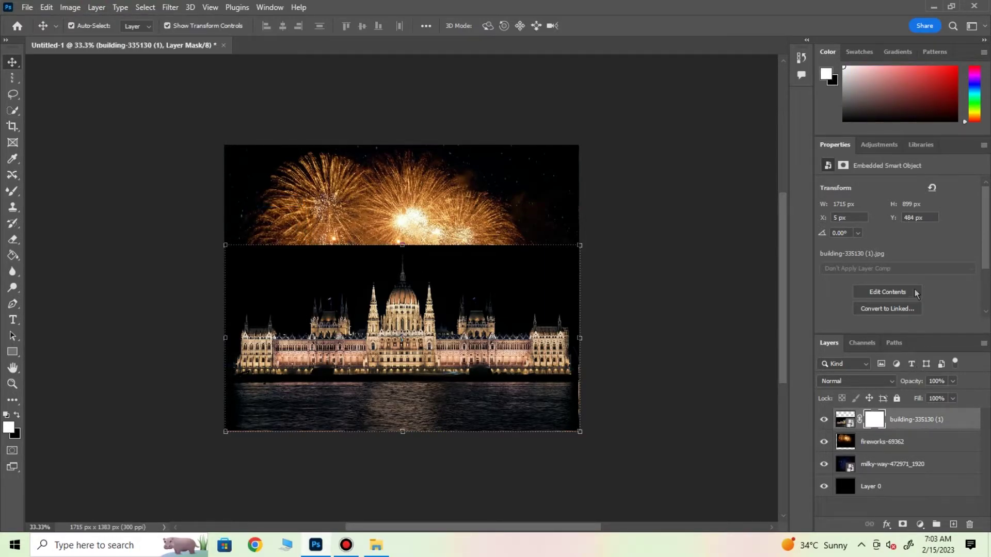
scroll(932, 265, "down", 1)
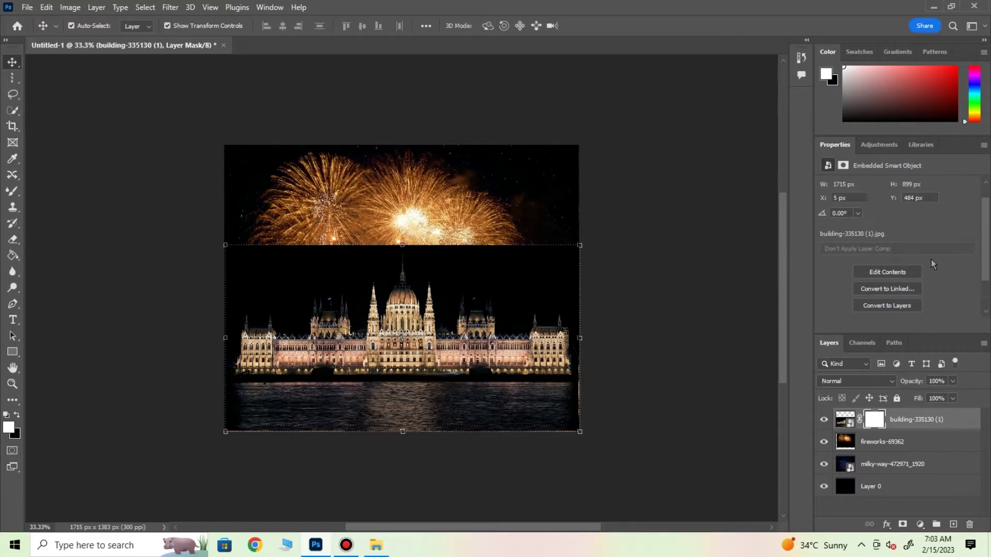
left_click(843, 165)
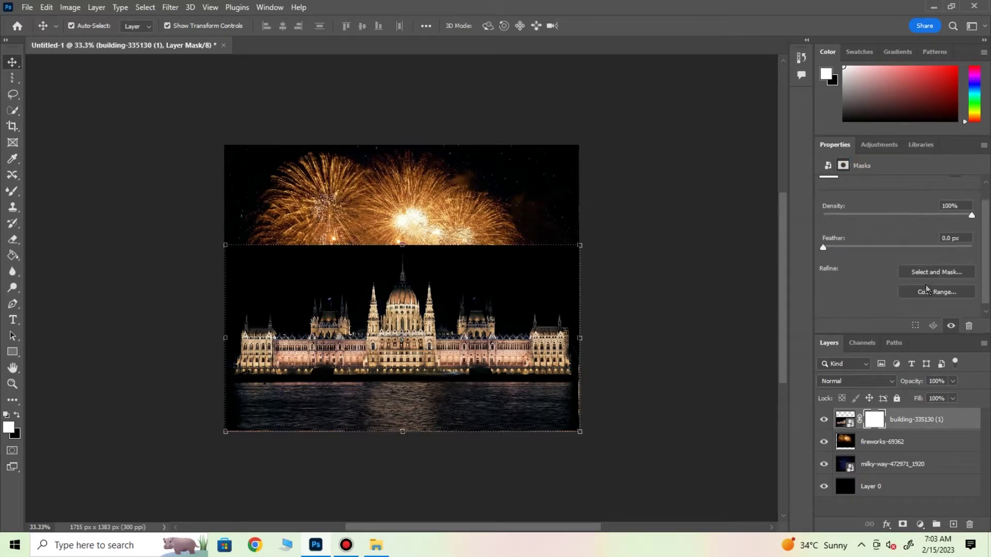
left_click(927, 292)
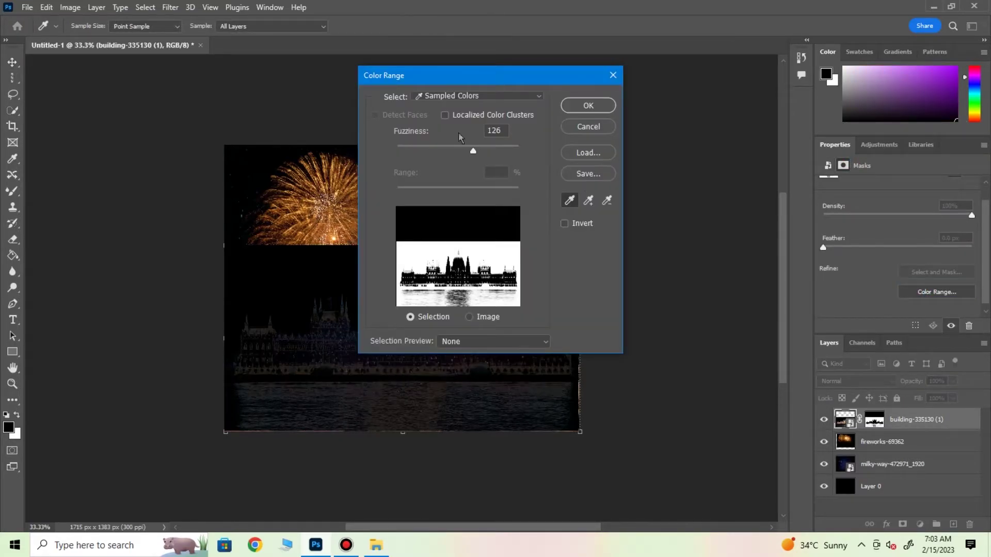
left_click_drag(505, 132, 482, 132)
type("16")
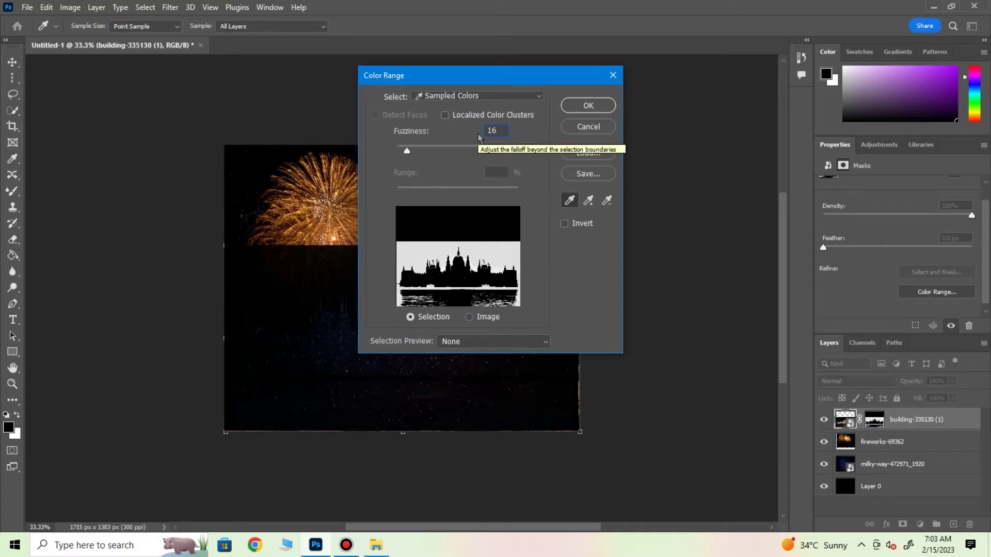
left_click(421, 250)
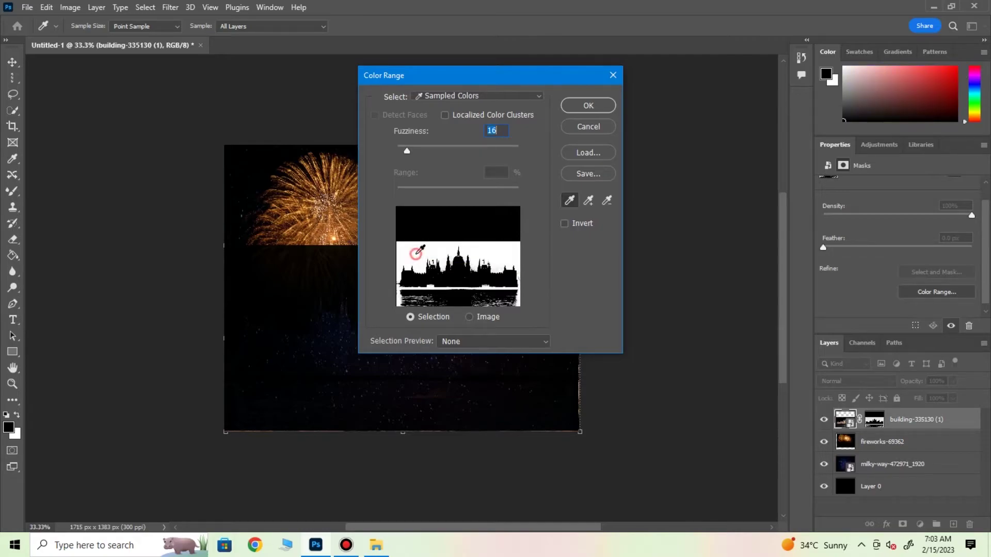
left_click(565, 224)
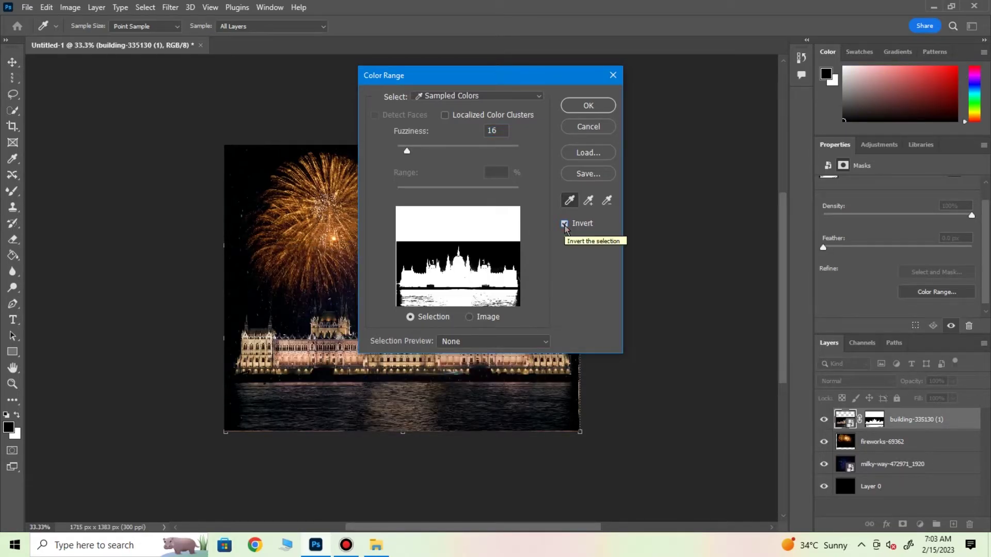
left_click(598, 105)
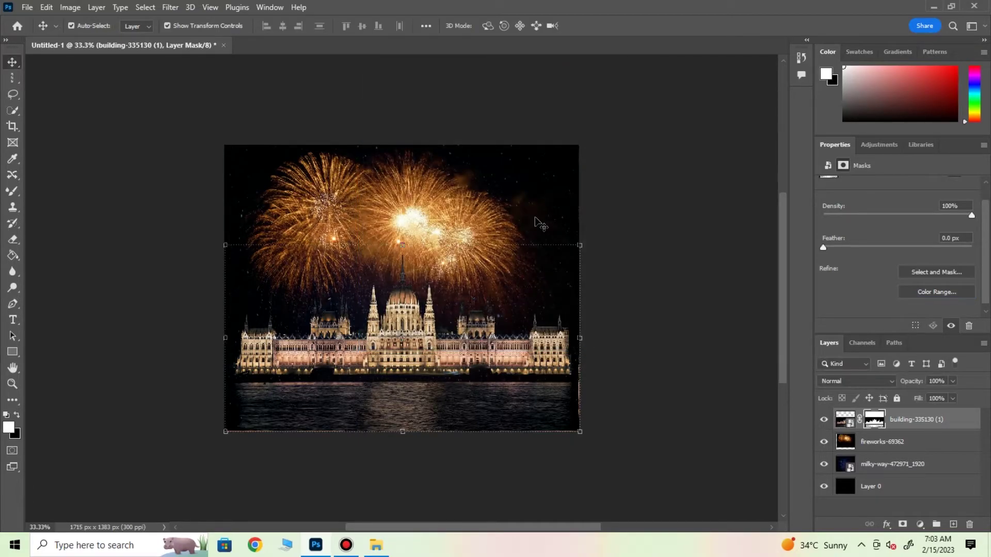
Stretch the parliament layer slightly wider and taller, then commit the transform
left_click_drag(225, 245, 218, 246)
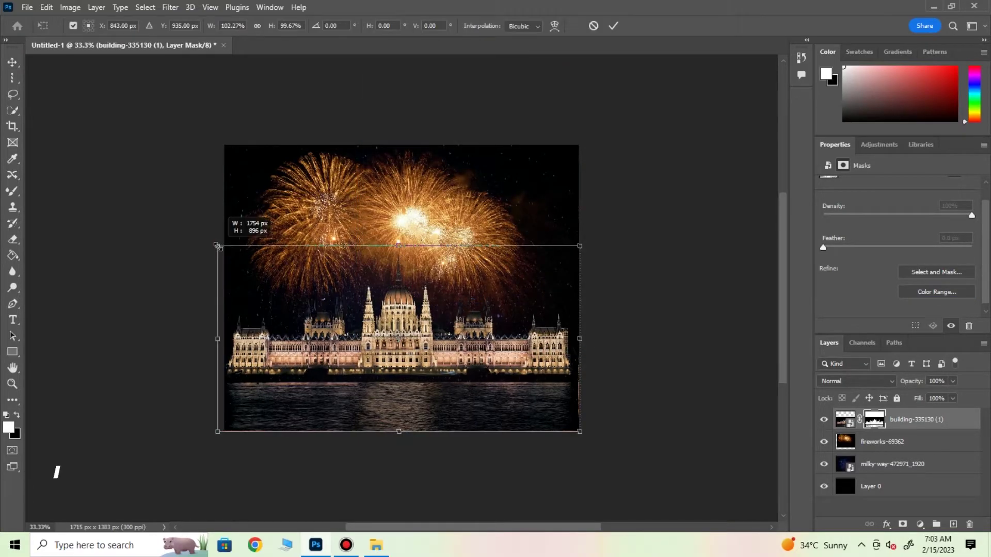
left_click_drag(581, 340, 588, 339)
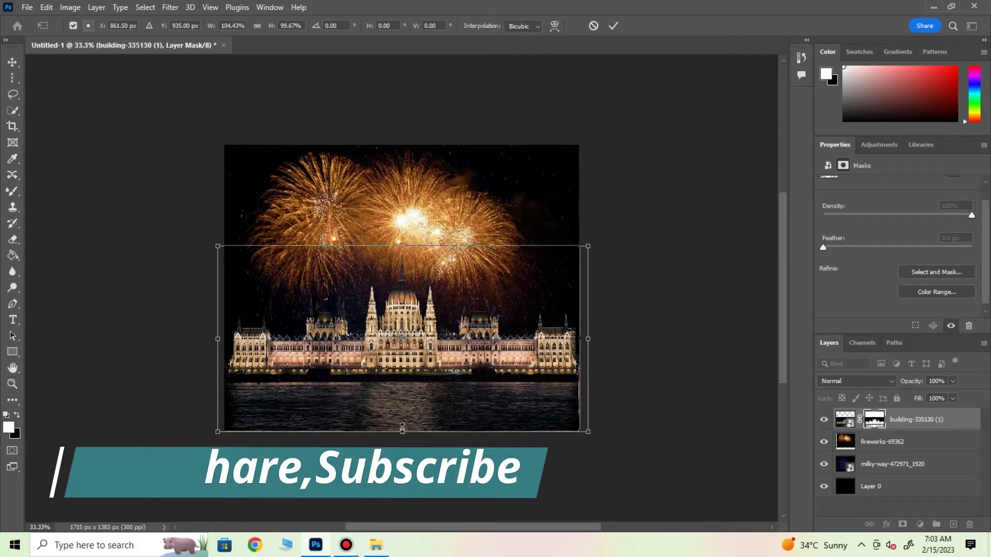
left_click_drag(403, 431, 402, 440)
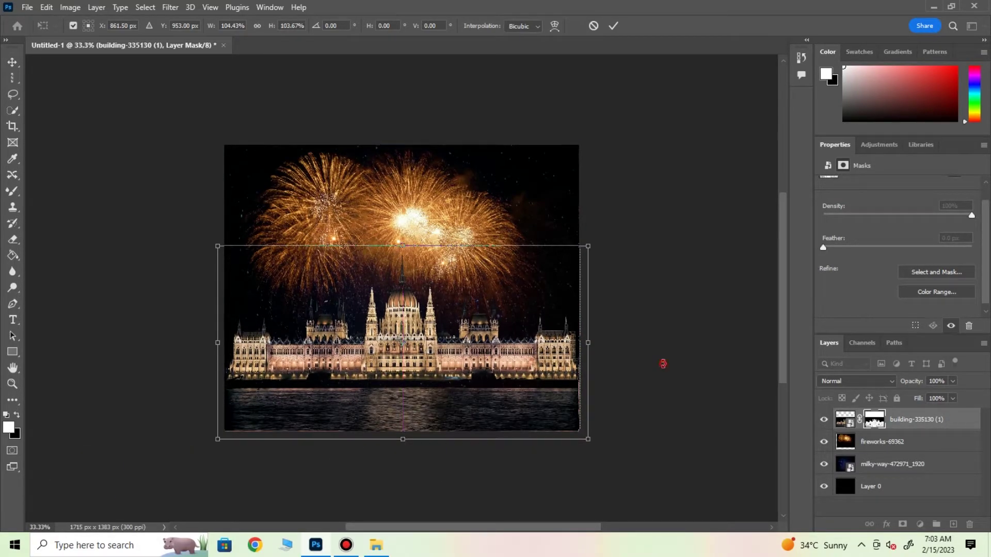
left_click(613, 25)
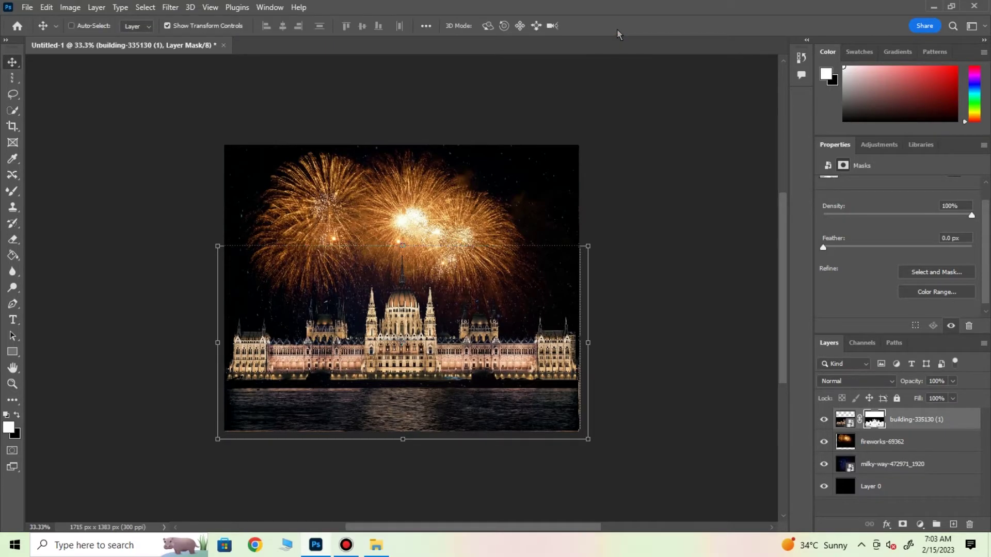
key("ctrl+plus")
left_click(13, 175)
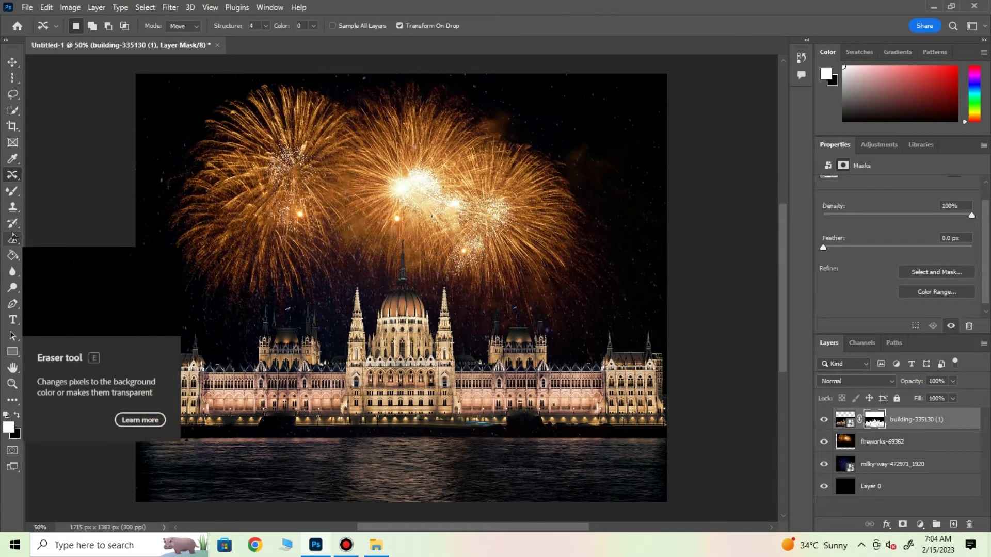
scroll(362, 310, "down", 1)
left_click(888, 443)
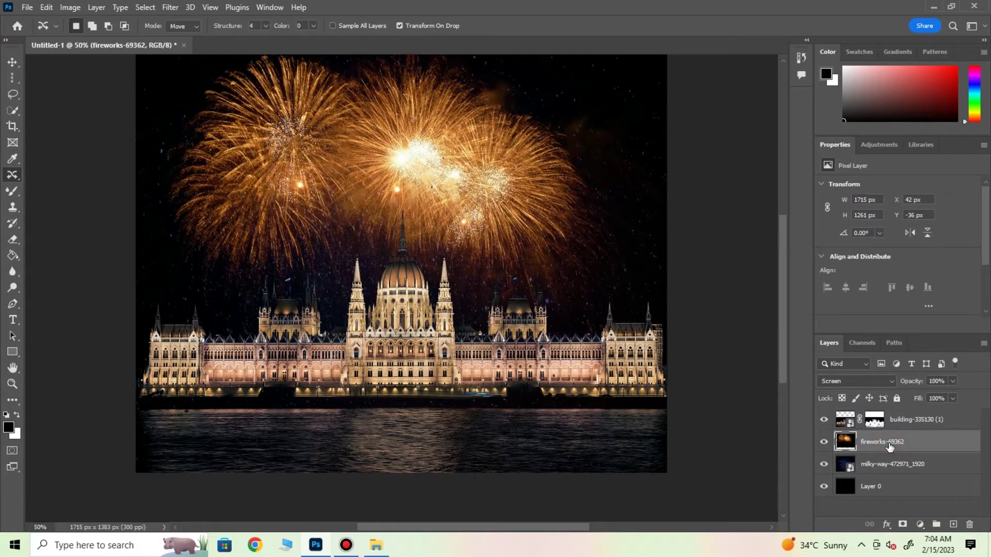
Duplicate the fireworks layer and rename the copy 'reflection'
right_click(888, 443)
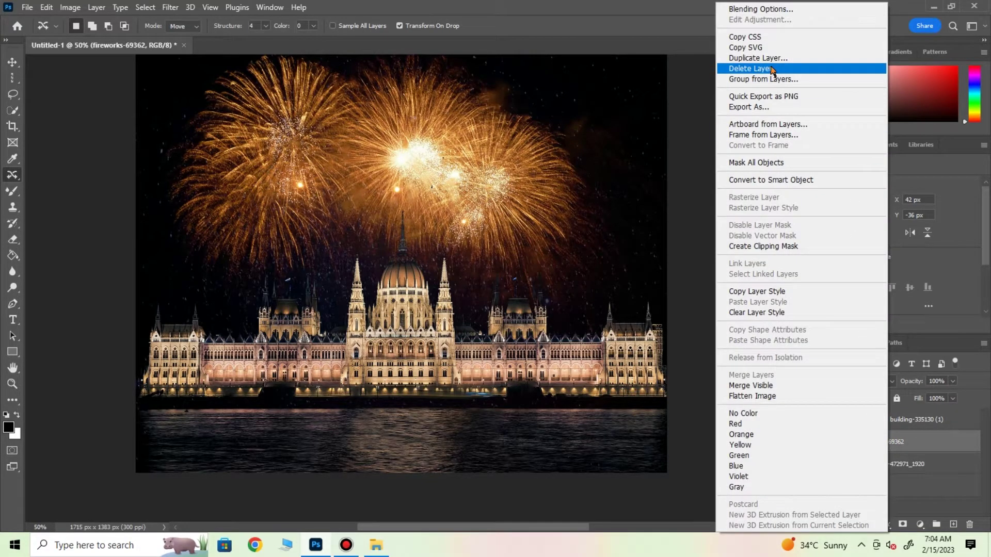
left_click(757, 57)
left_click(597, 147)
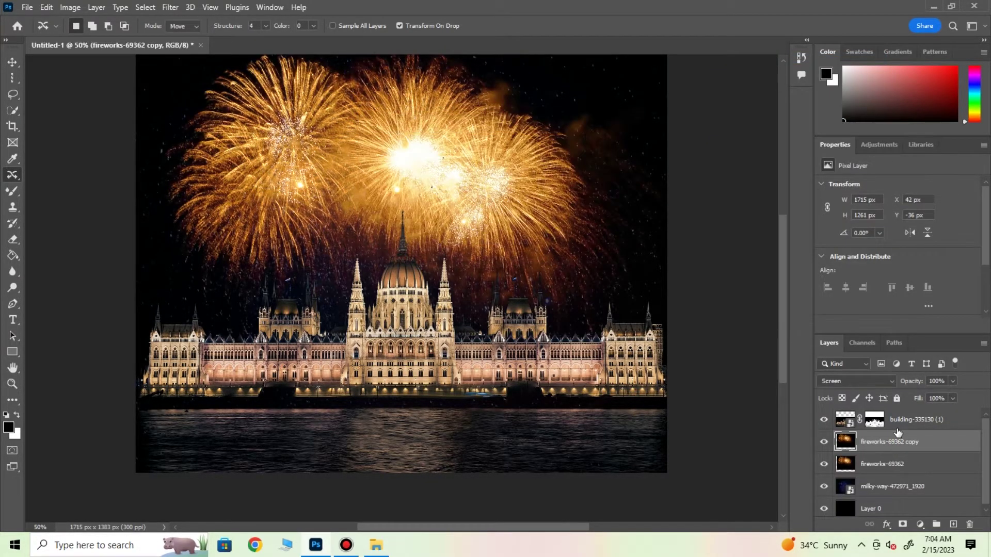
double_click(863, 419)
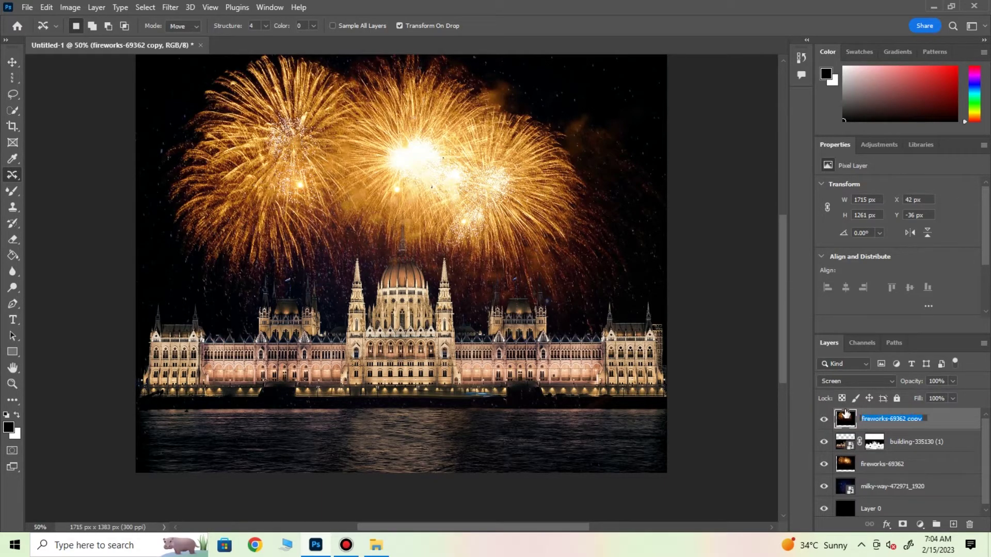
type("reflection")
key("Return")
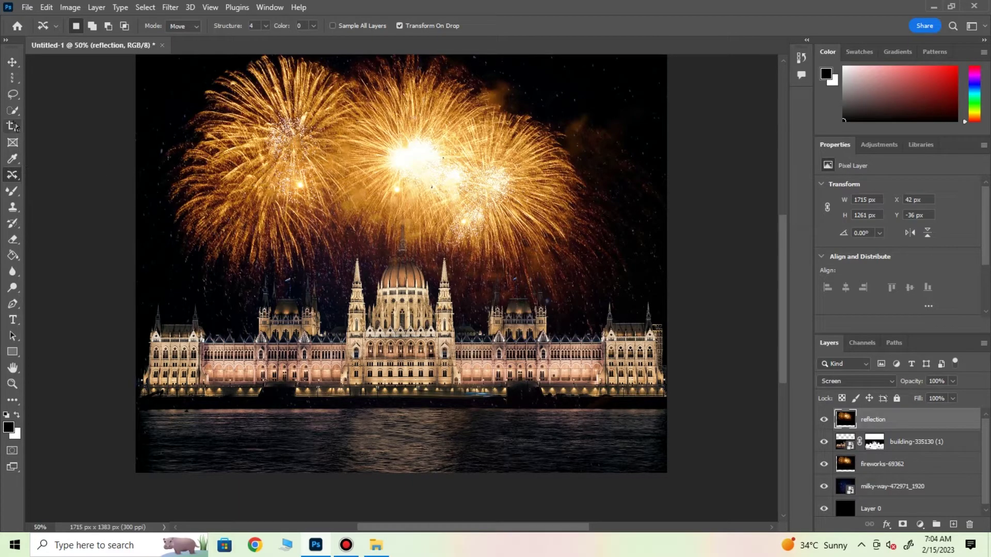
left_click(8, 64)
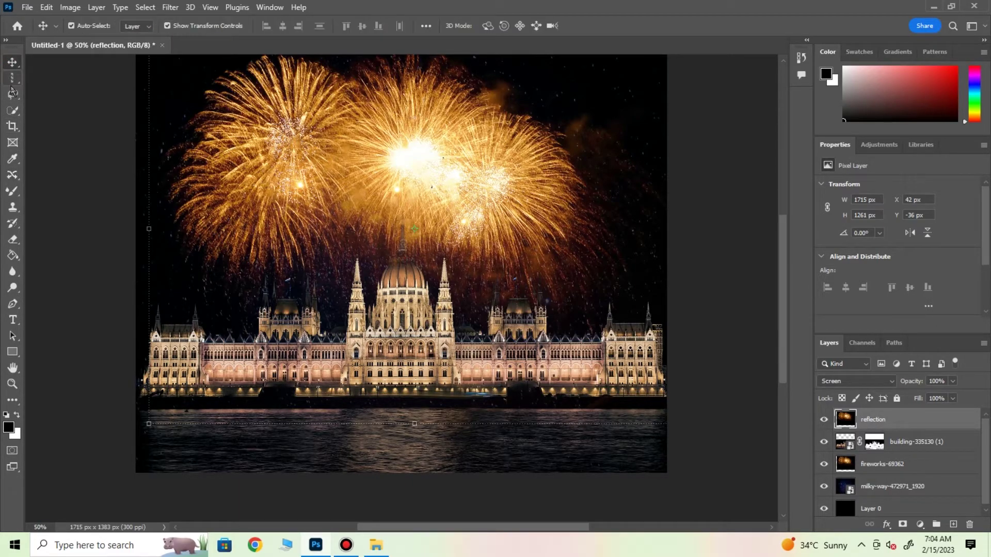
Flip the reflection layer upside down and stretch it over the water below the building
key("ctrl+minus")
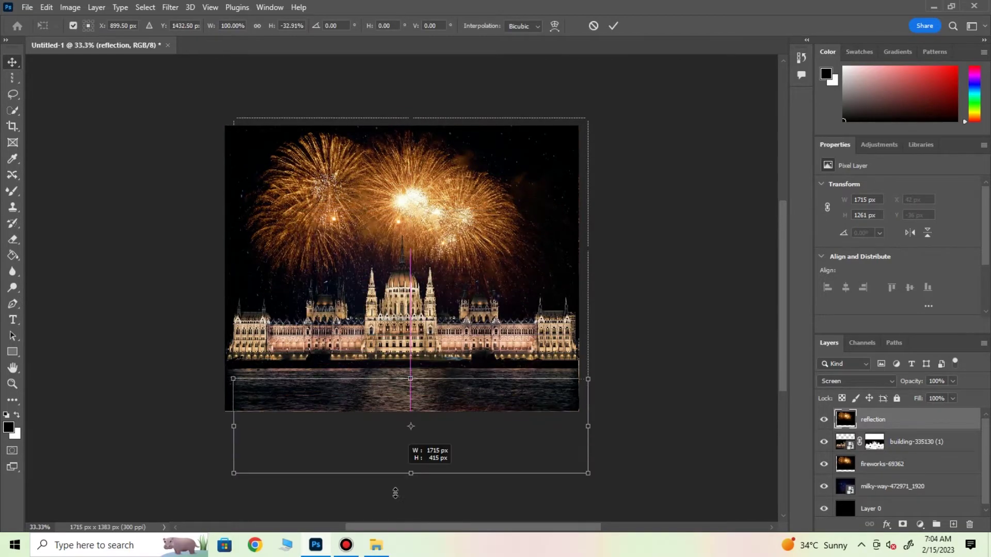
left_click_drag(412, 122, 411, 493)
left_click_drag(415, 446, 412, 390)
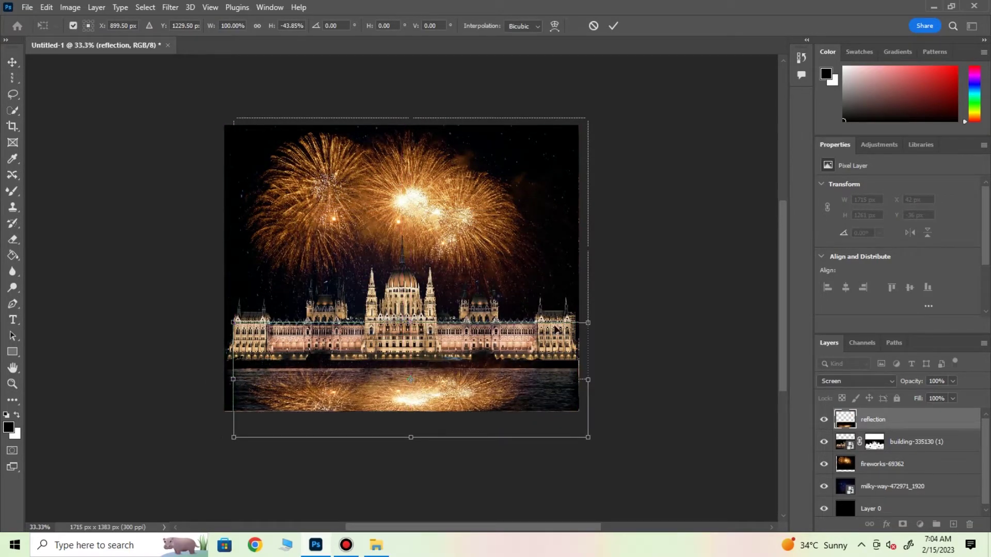
left_click_drag(411, 322, 413, 289)
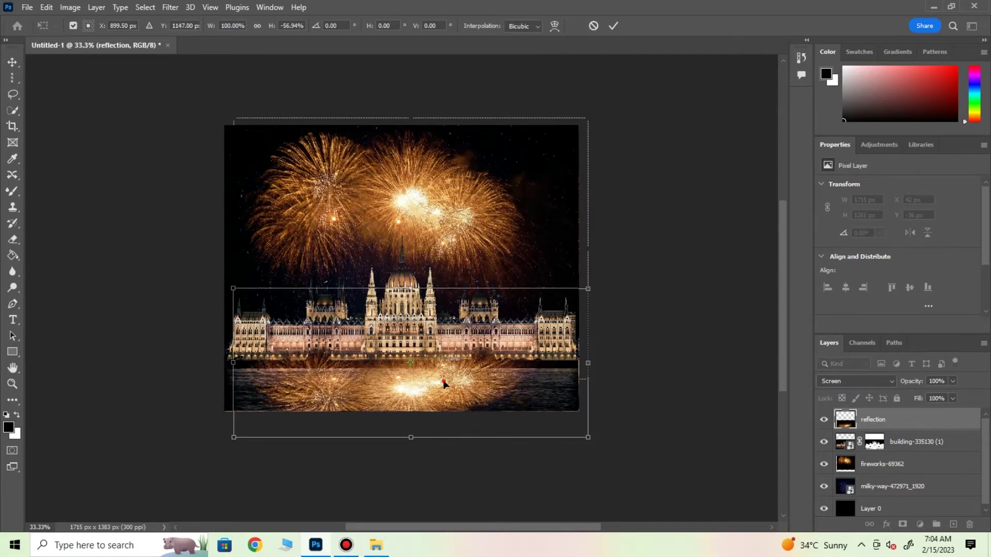
left_click_drag(443, 386, 456, 389)
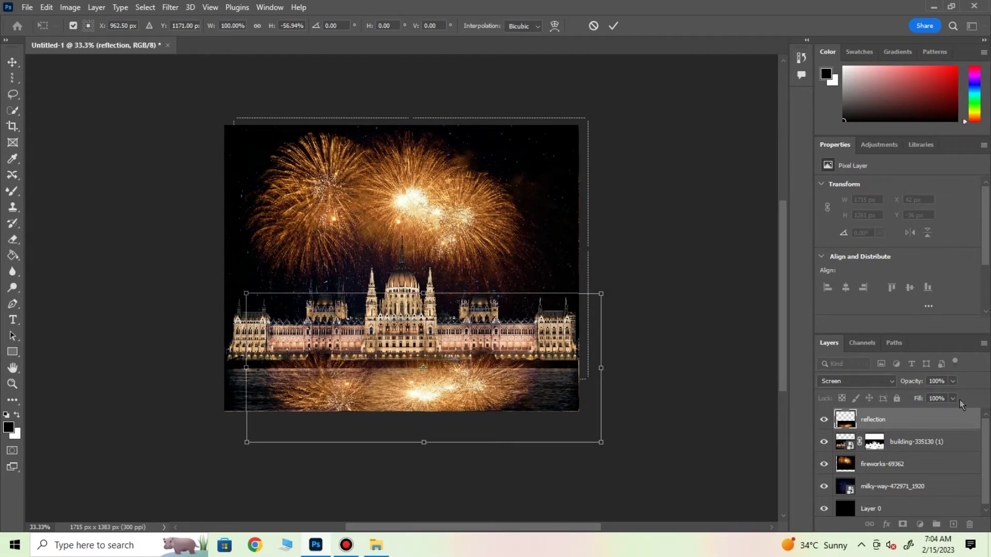
Fade the reflection to 27% opacity and trim its edges to fit the water
left_click(952, 381)
left_click_drag(956, 396, 912, 403)
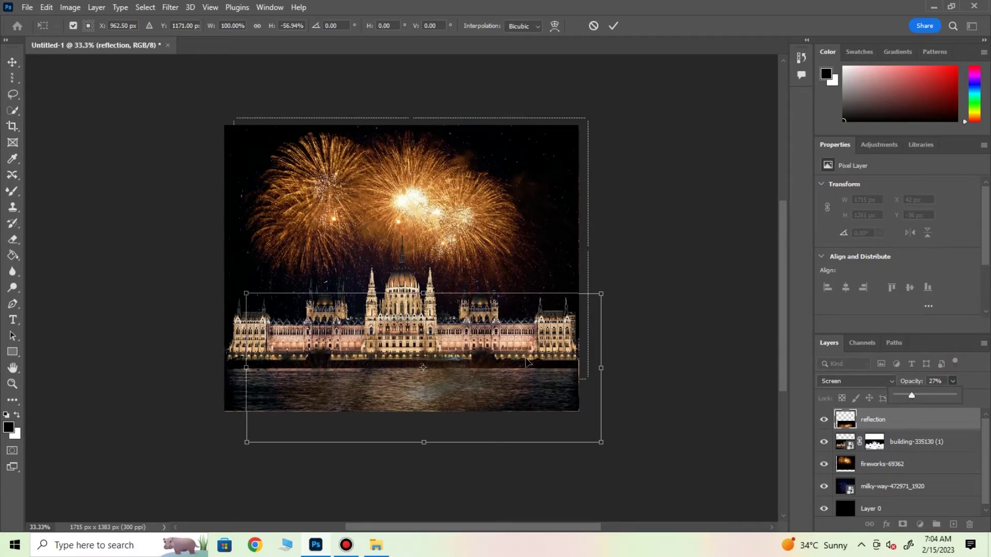
left_click_drag(521, 381, 510, 386)
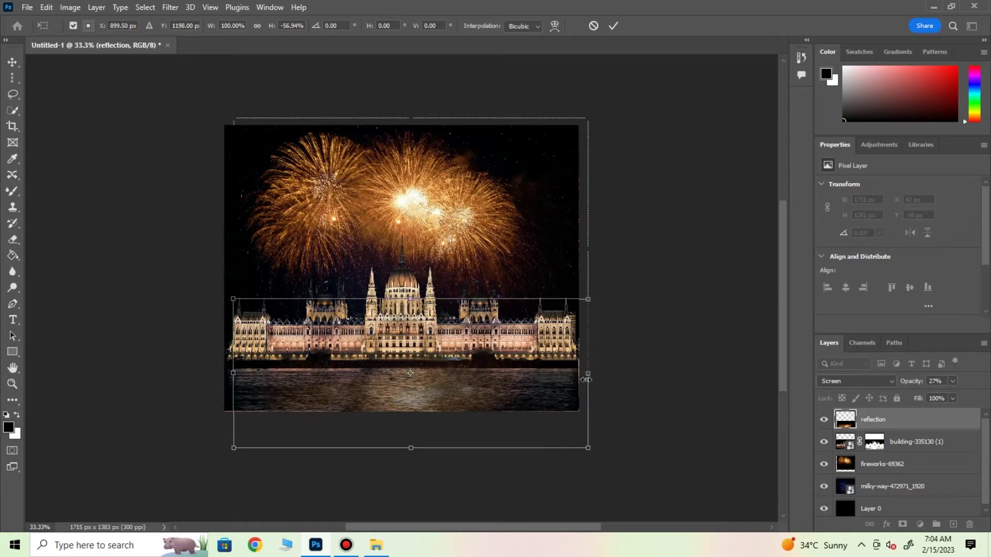
left_click_drag(585, 372, 578, 372)
left_click_drag(512, 377, 493, 374)
left_click_drag(383, 295, 387, 311)
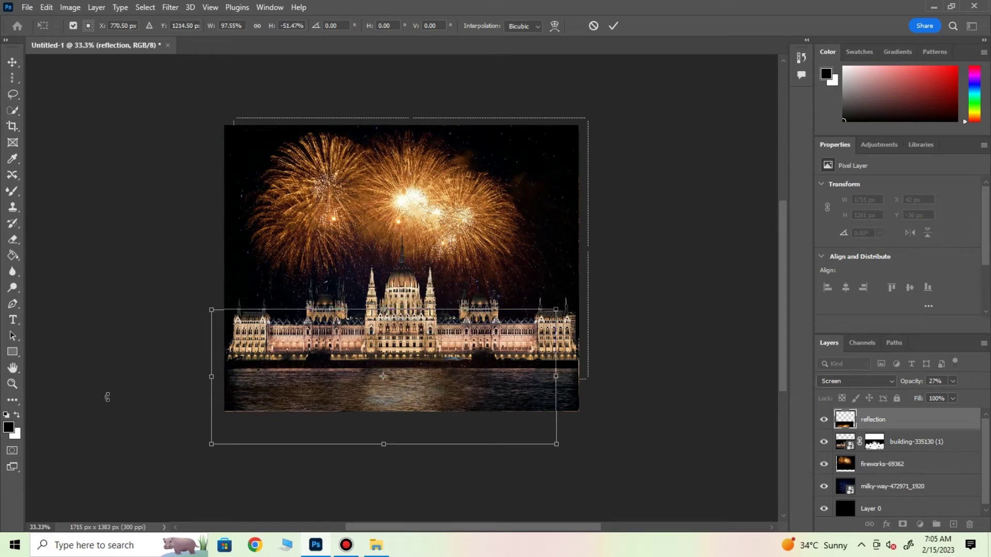
left_click_drag(209, 376, 217, 376)
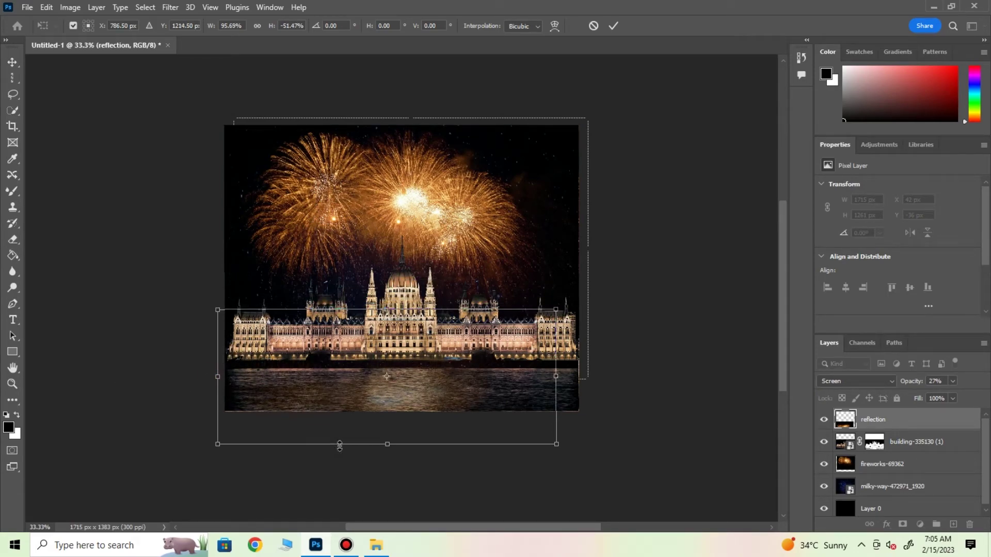
left_click_drag(385, 445, 387, 438)
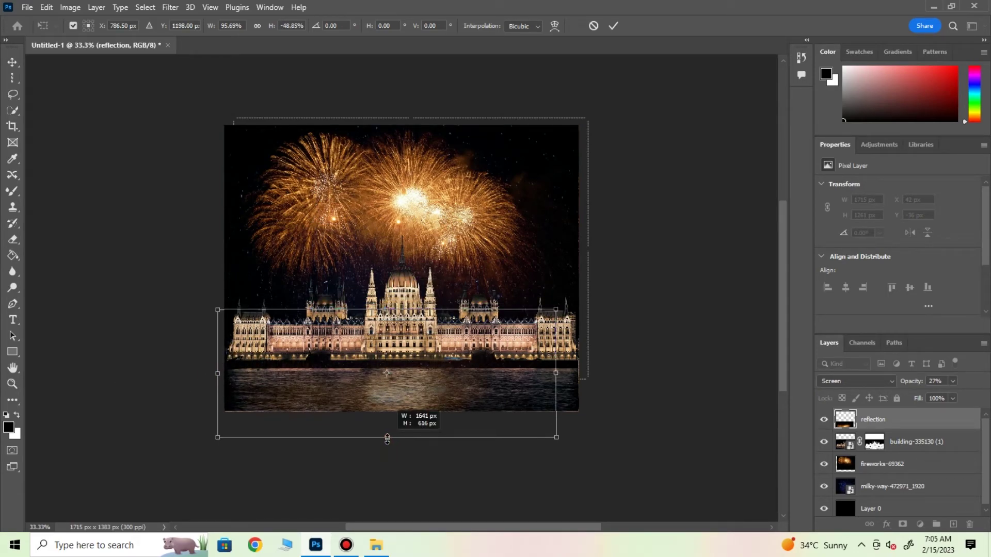
left_click(613, 26)
key("ctrl+plus")
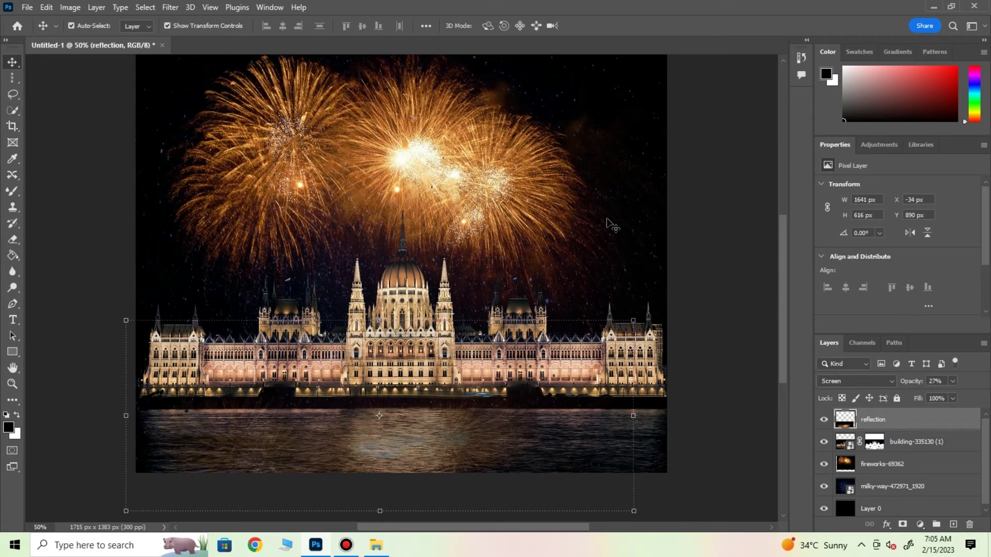
Cycle through Clone Stamp and Mixer Brush, settle on the Eraser, and select layer building-335130 (1)
key("s")
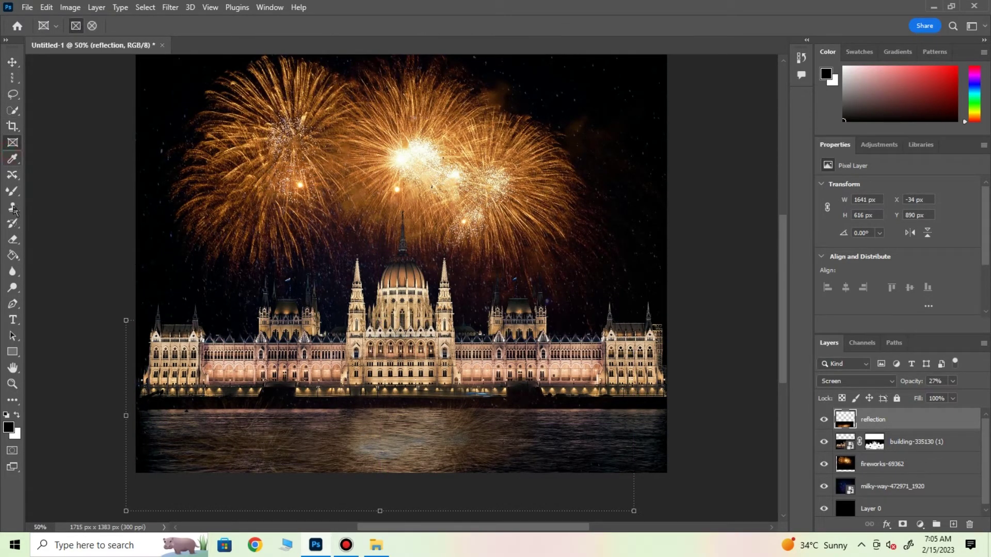
key("shift+b")
key("shift+b")
key("shift+b")
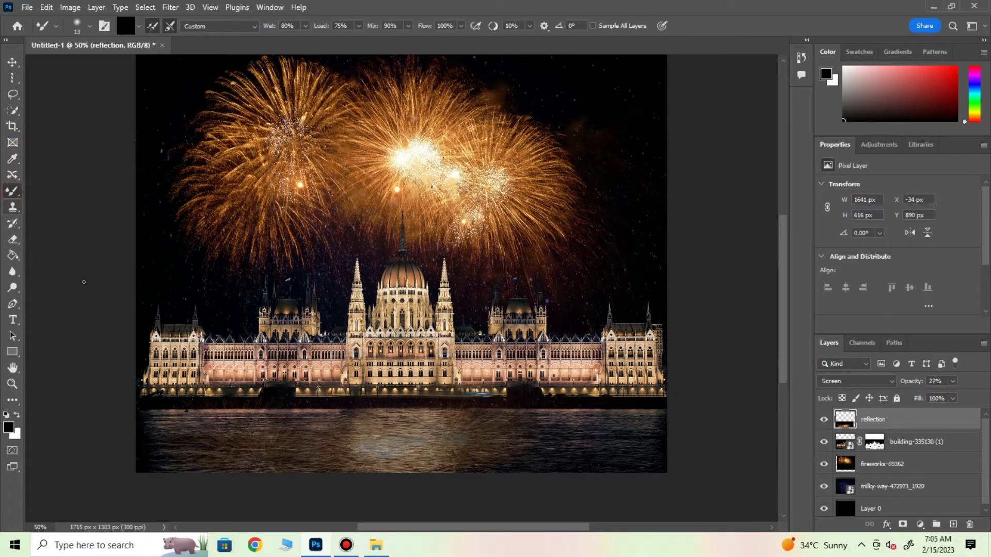
scroll(84, 282, "down", 1)
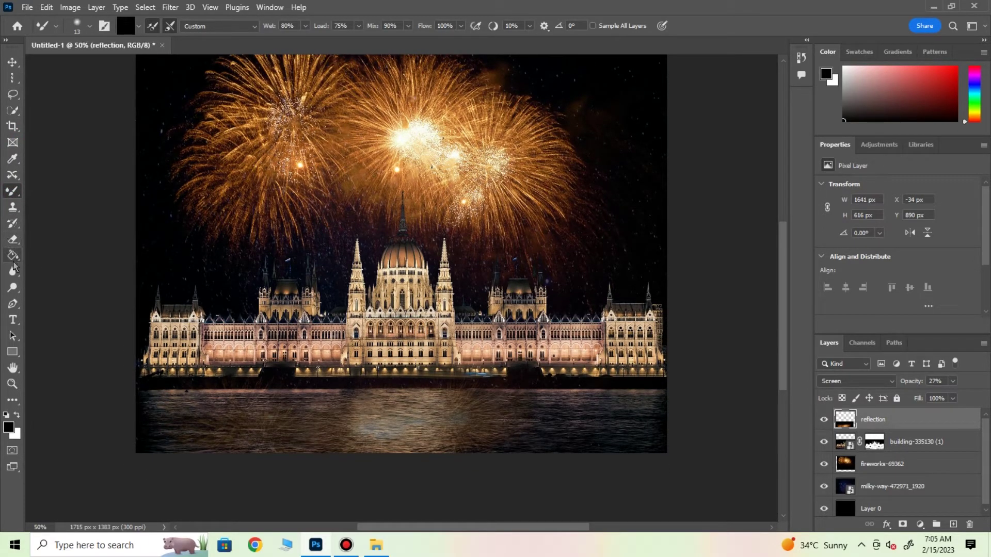
left_click(13, 240)
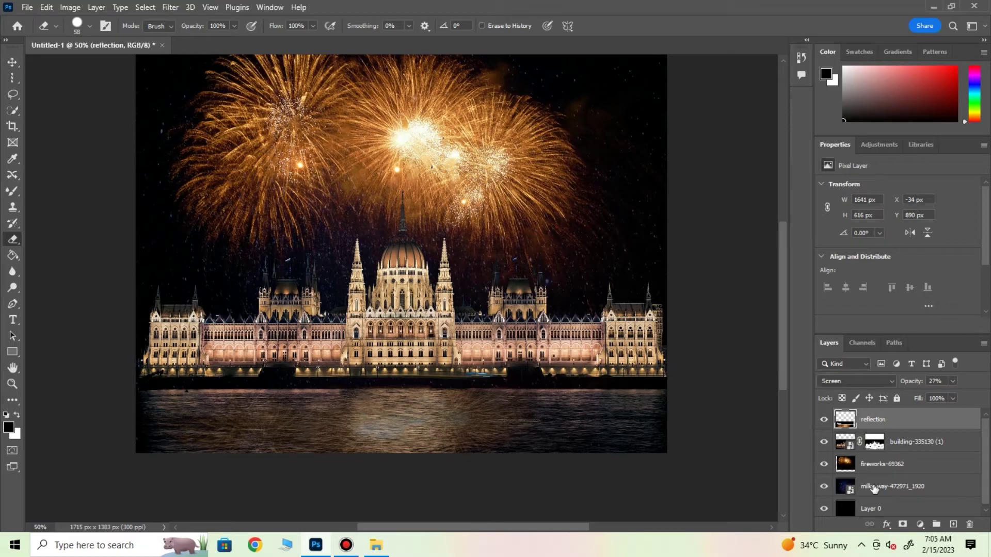
scroll(859, 442, "down", 1)
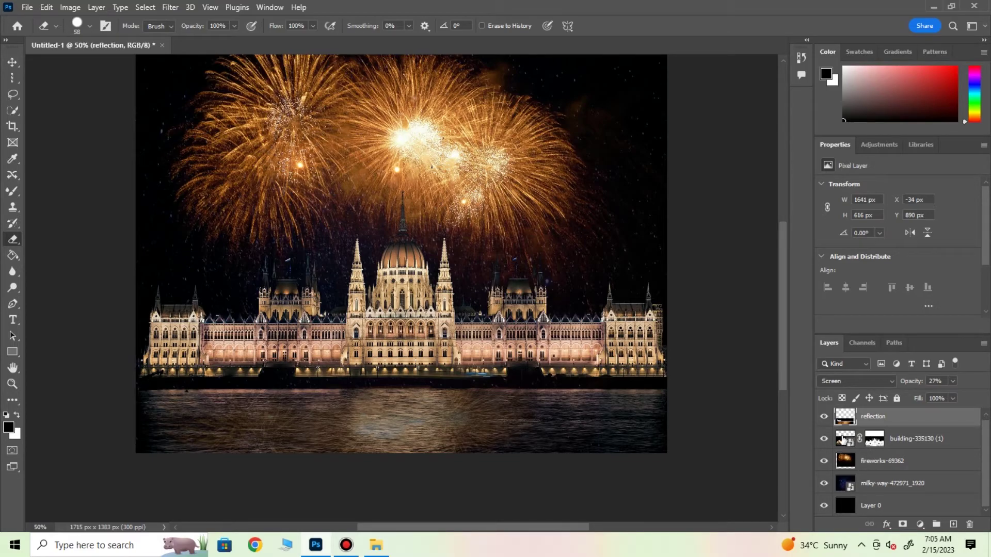
left_click(842, 440)
Add a Brightness/Contrast adjustment above the building with brightness -55
key("ctrl+minus")
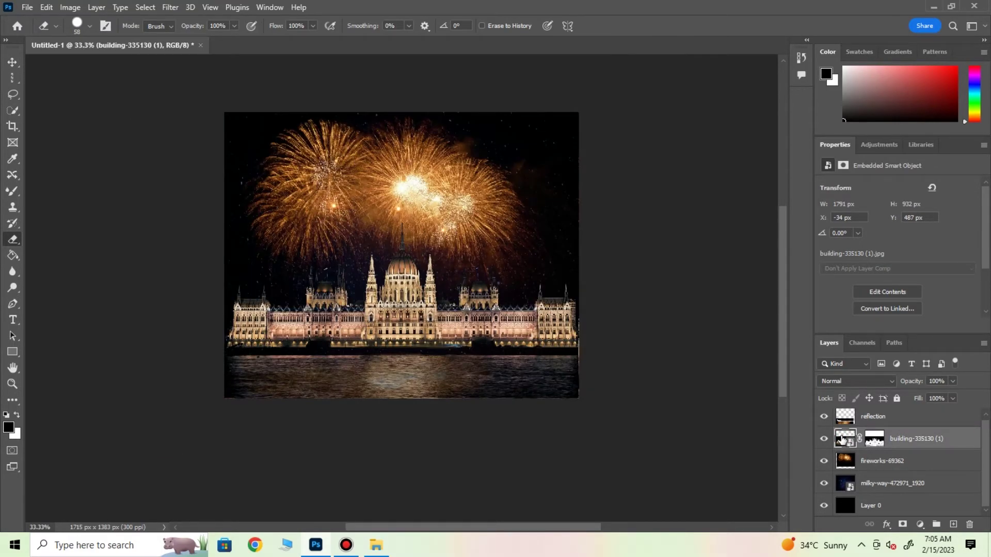
left_click(920, 525)
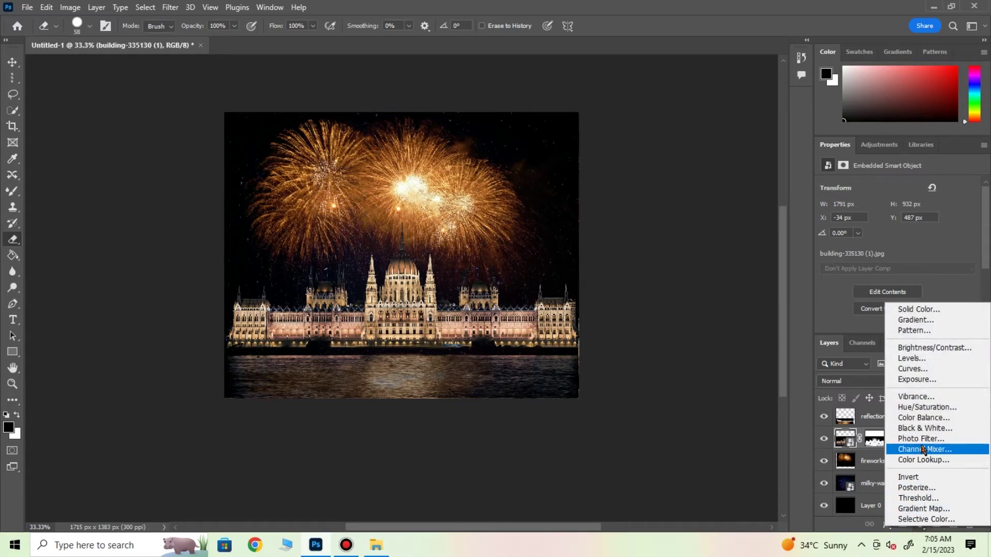
left_click(924, 348)
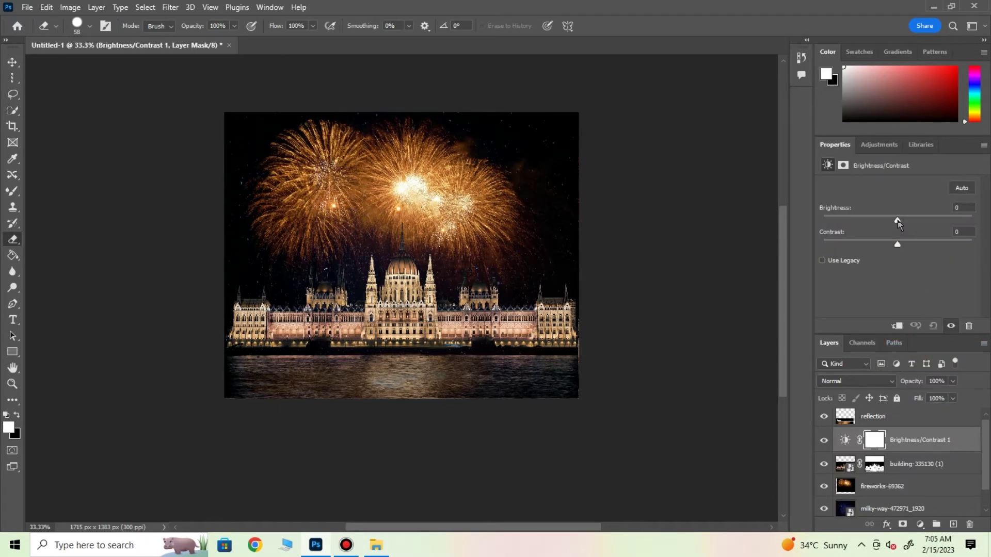
left_click_drag(887, 222, 866, 227)
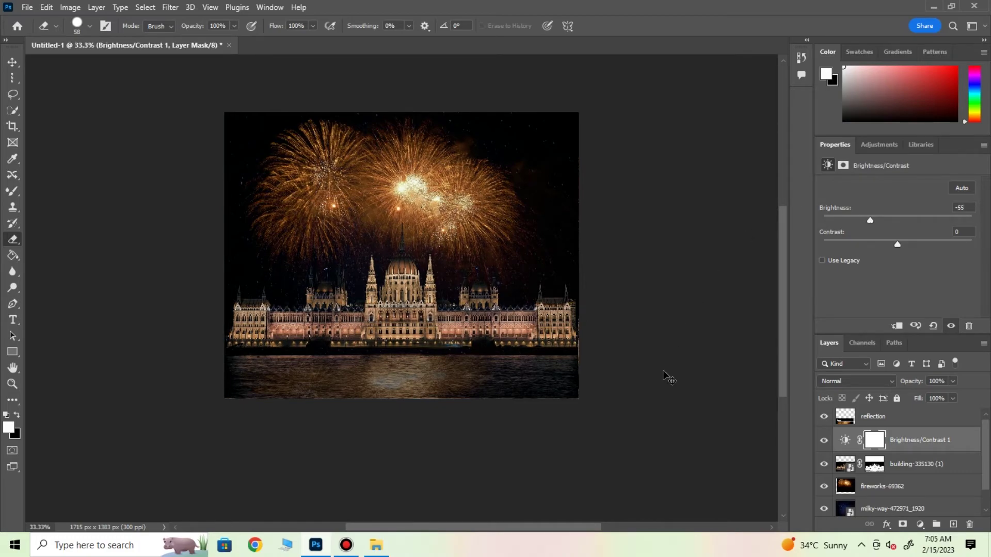
key("ctrl+plus")
key("ctrl+minus")
Add a second Brightness/Contrast at -14 above fireworks-69362, then select reflection through Brightness/Contrast 2
left_click(846, 486)
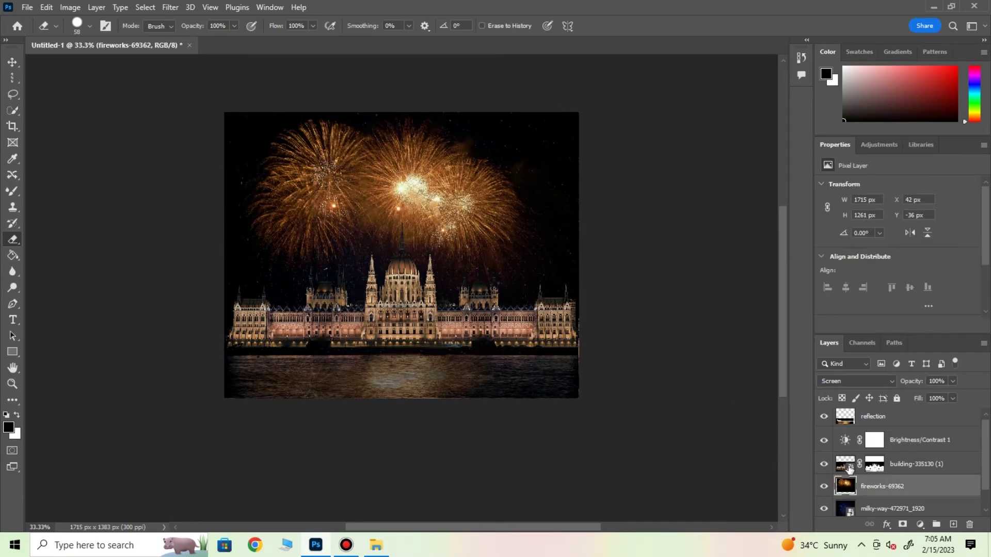
left_click(920, 524)
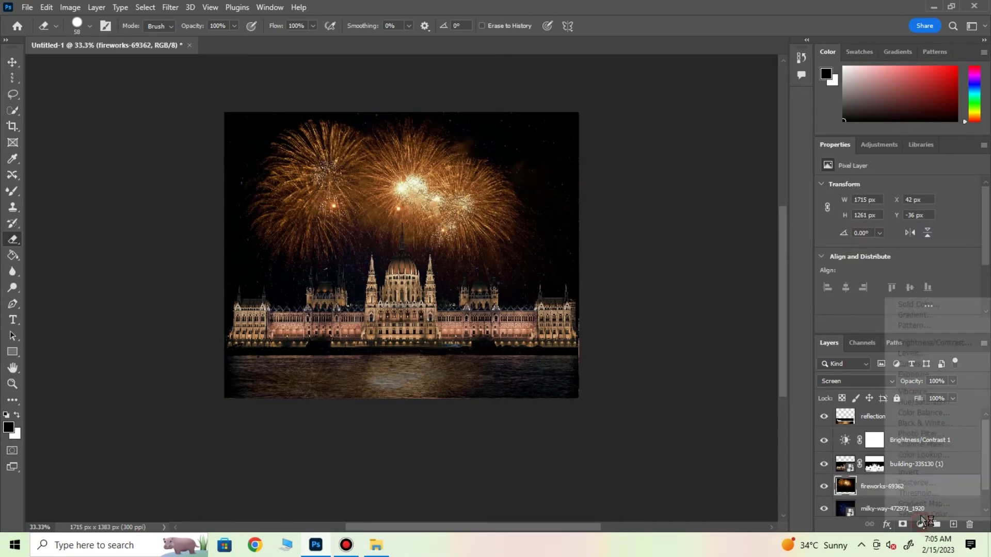
left_click(917, 344)
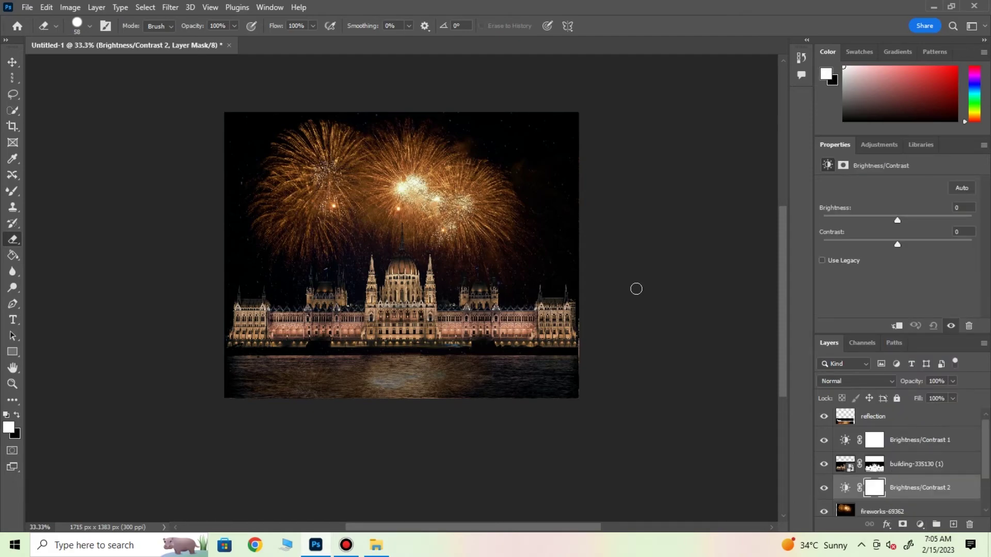
left_click_drag(897, 222, 891, 222)
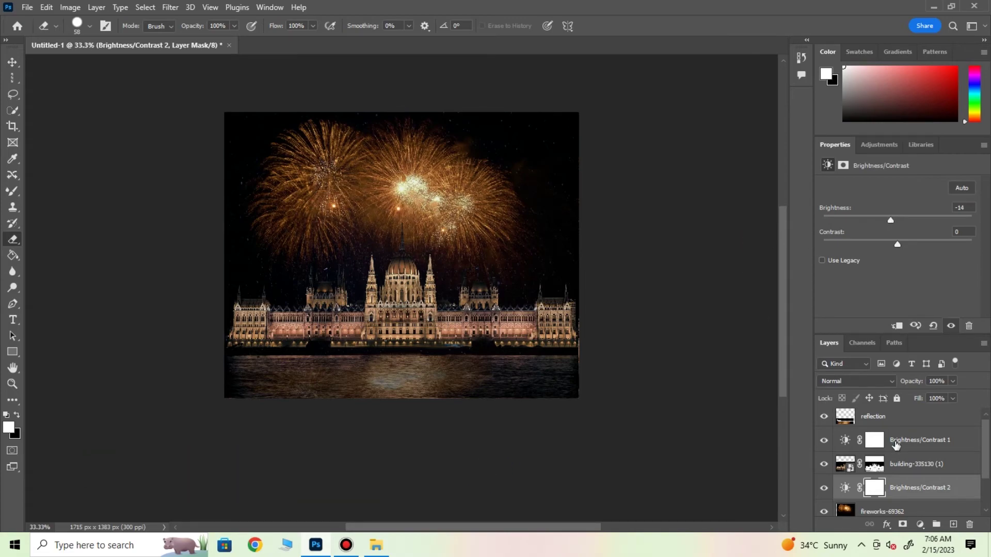
left_click(900, 416, "shift")
Quick-export the composite as a PNG named 'firework' on the F: drive
left_click(27, 7)
mouse_move(41, 199)
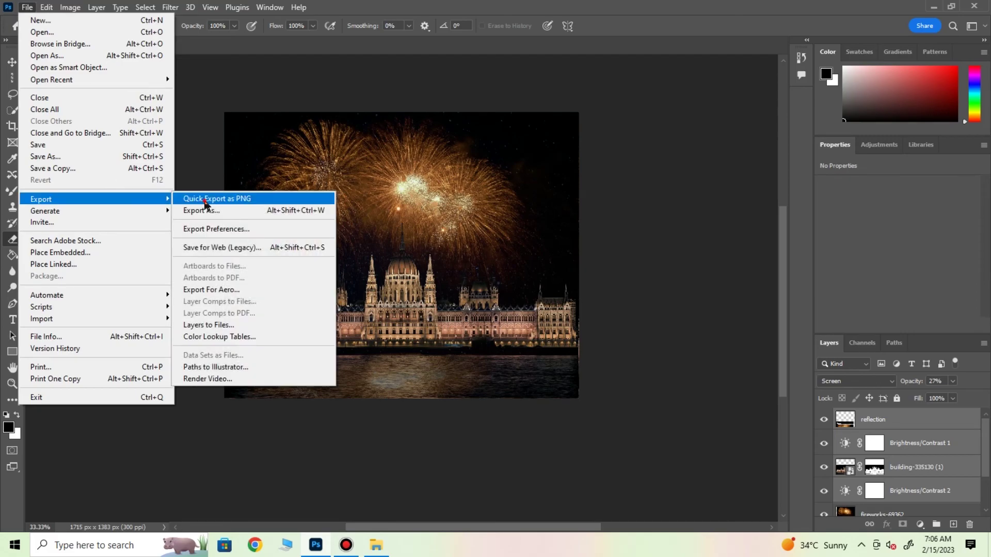
left_click(205, 200)
left_click(52, 208)
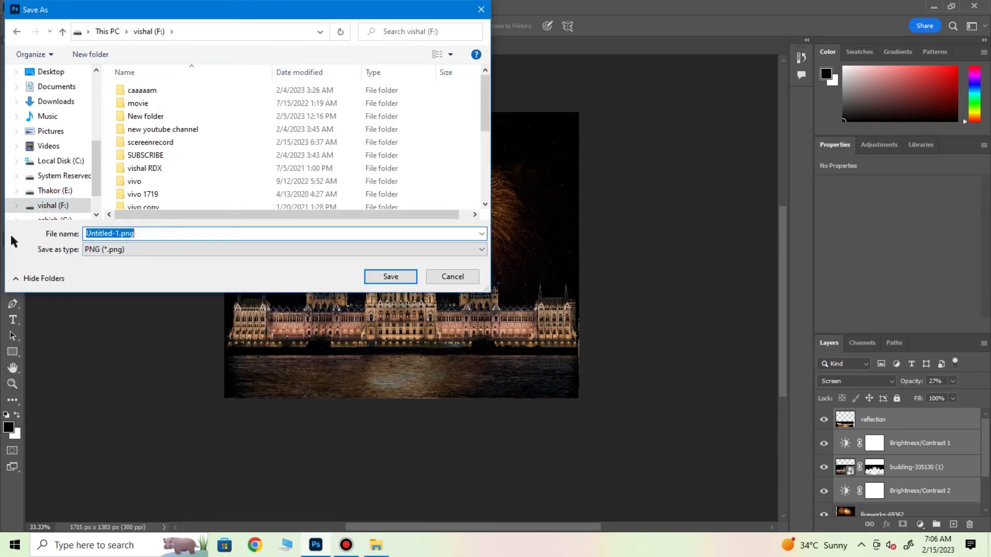
type("firework")
key("Return")
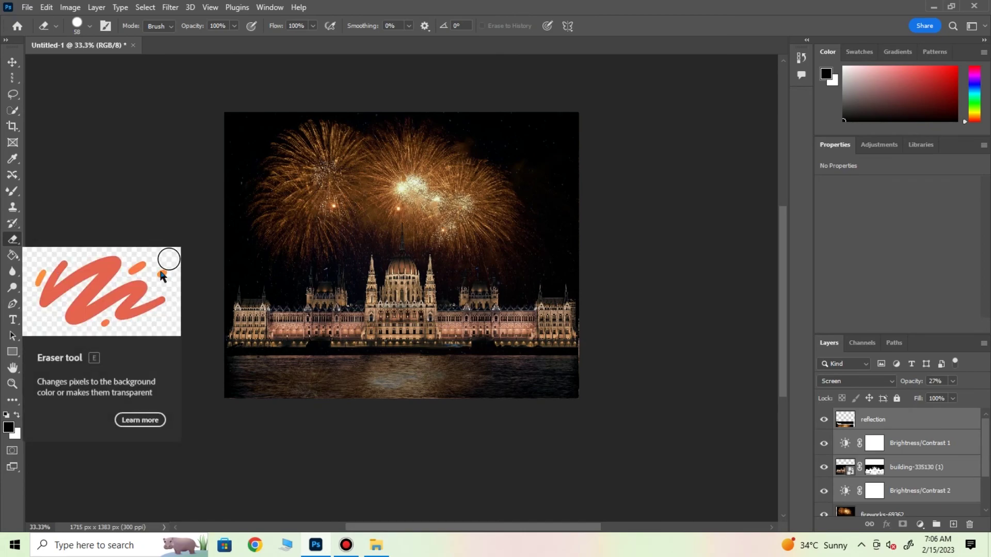
Try erasing on the canvas, dismiss the multiple-layers error, and zoom to 50%
left_click(228, 215)
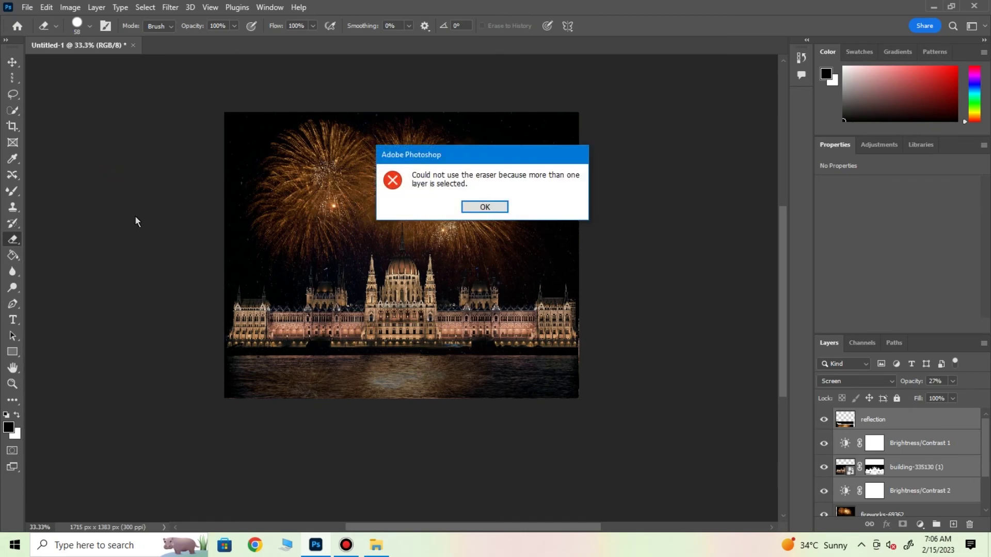
left_click(485, 206)
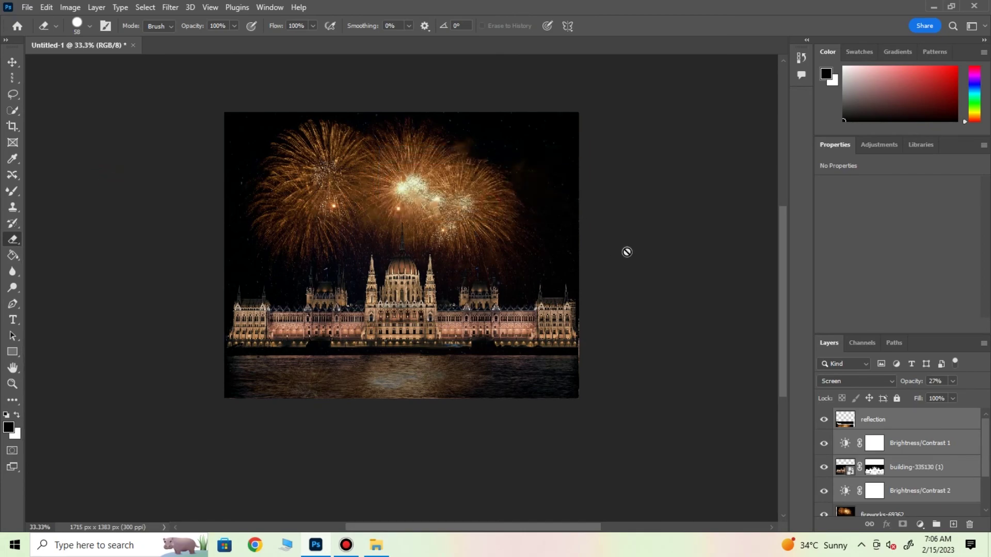
key("ctrl+plus")
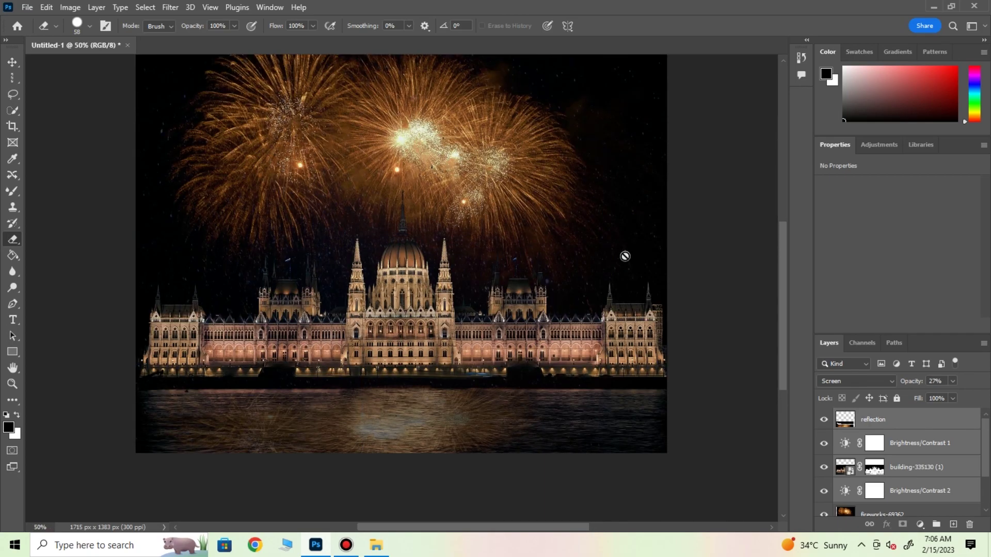